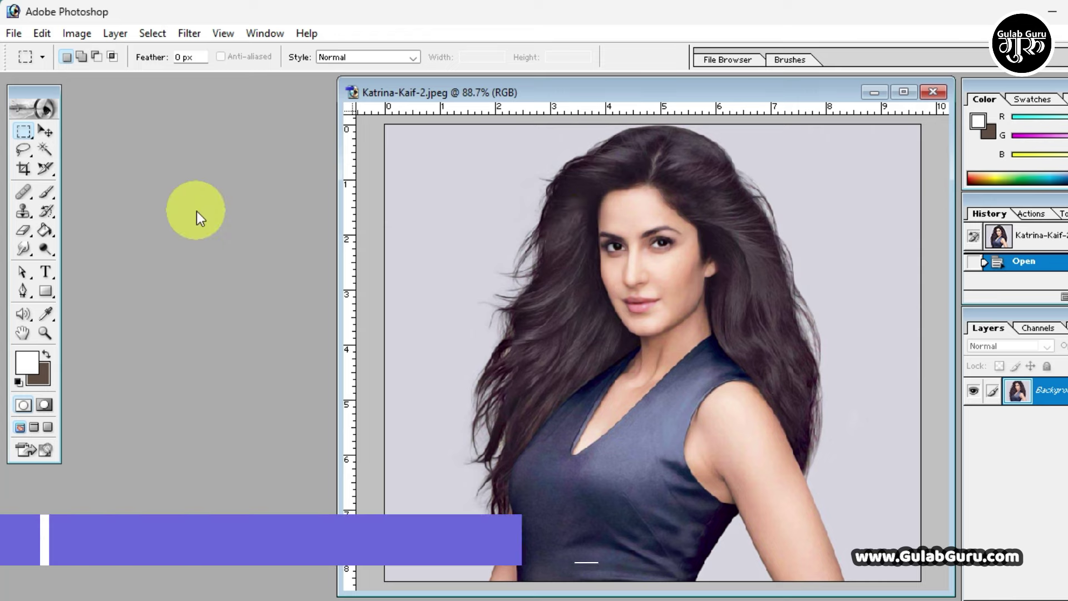
# Open the Filter menu for the portrait photo
pyautogui.click(186, 35)
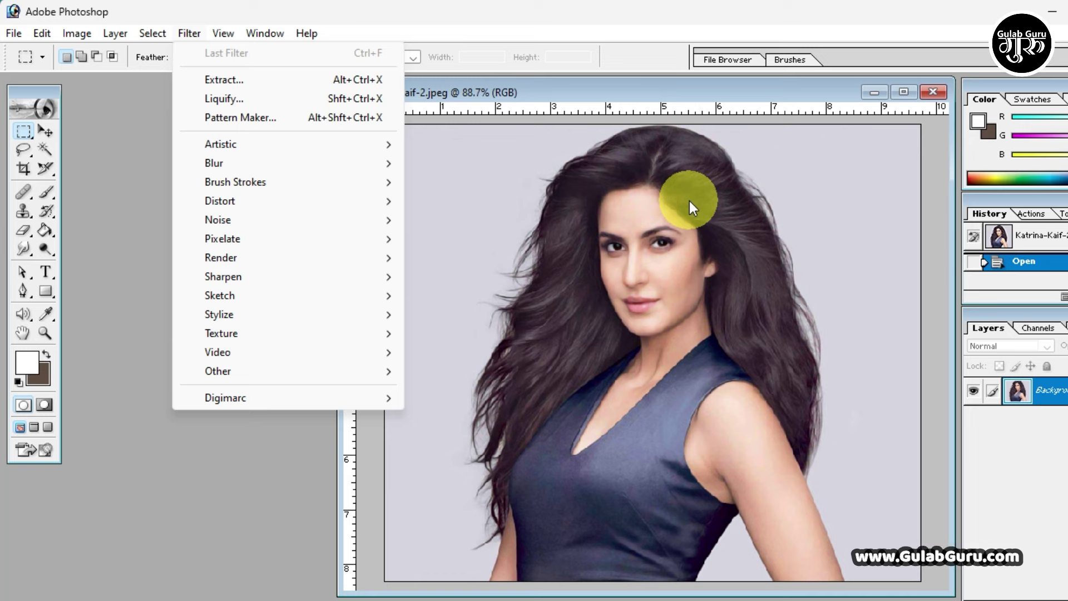
# Start Filter > Extract and highlight the woman's left hair edge in green
pyautogui.click(255, 85)
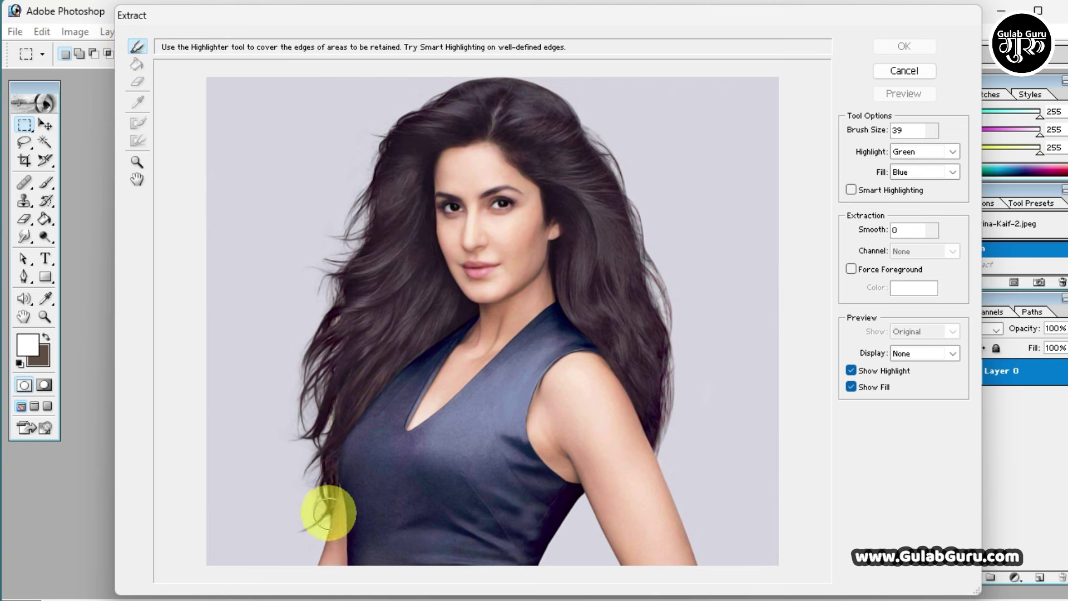
pyautogui.moveTo(315, 559)
pyautogui.mouseDown()
pyautogui.moveTo(298, 406)
pyautogui.moveTo(313, 315)
pyautogui.moveTo(386, 138)
pyautogui.moveTo(434, 96)
pyautogui.moveTo(479, 83)
pyautogui.moveTo(553, 91)
pyautogui.moveTo(658, 284)
pyautogui.moveTo(675, 373)
pyautogui.moveTo(681, 525)
pyautogui.moveTo(615, 562)
pyautogui.moveTo(534, 544)
pyautogui.mouseUp()
pyautogui.press('g')
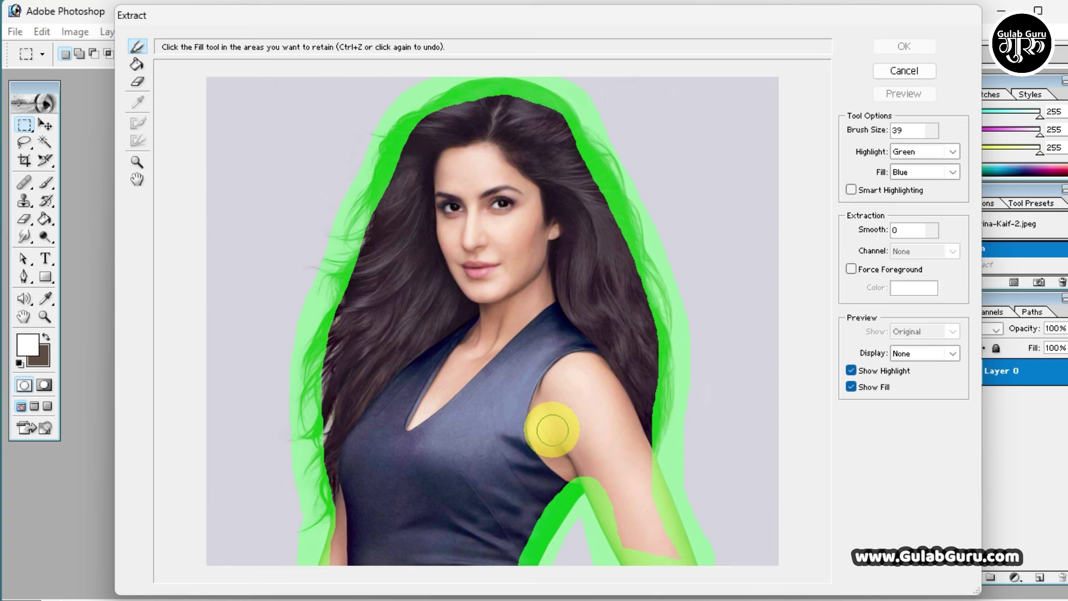
# Erase the stray highlight over the dress, retrace the arm edge, and fill her inside blue
pyautogui.click(138, 81)
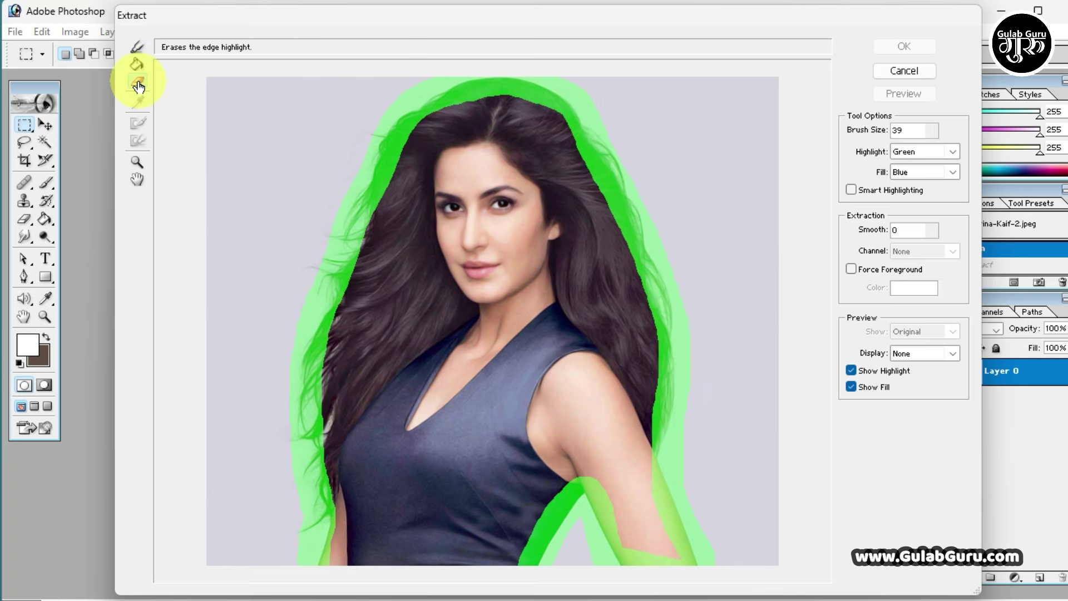
pyautogui.moveTo(531, 507)
pyautogui.mouseDown()
pyautogui.moveTo(529, 560)
pyautogui.moveTo(562, 489)
pyautogui.moveTo(560, 505)
pyautogui.moveTo(599, 355)
pyautogui.mouseUp()
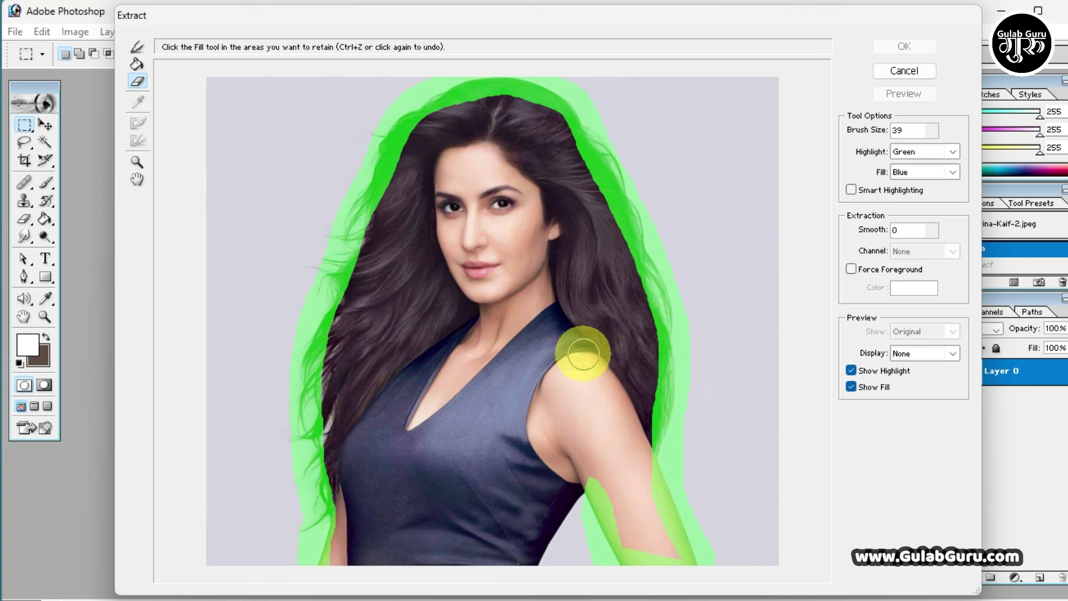
pyautogui.click(138, 47)
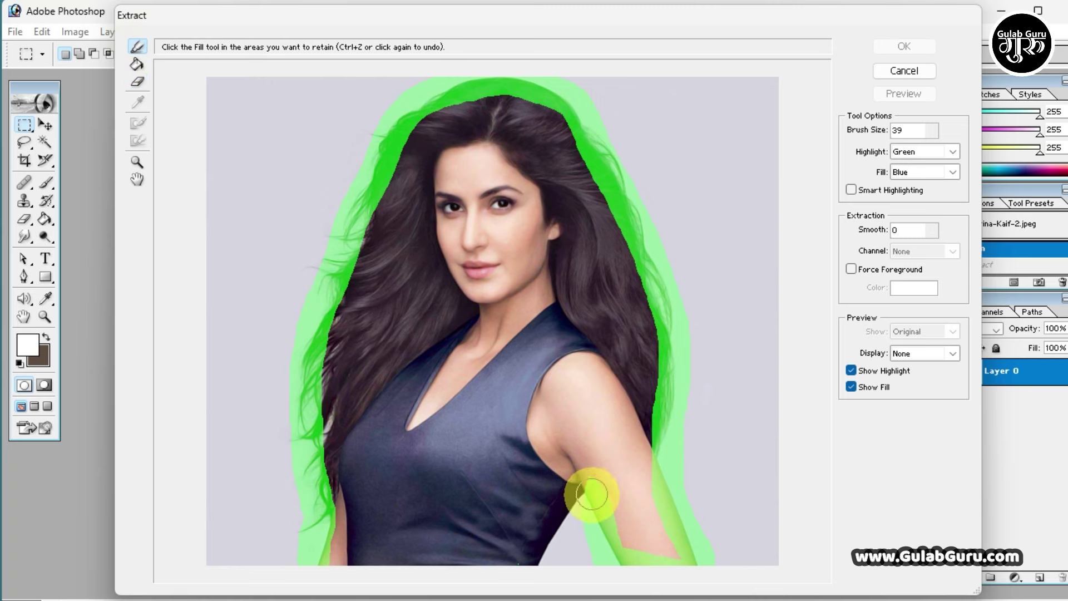
pyautogui.moveTo(579, 486); pyautogui.dragTo(529, 563)
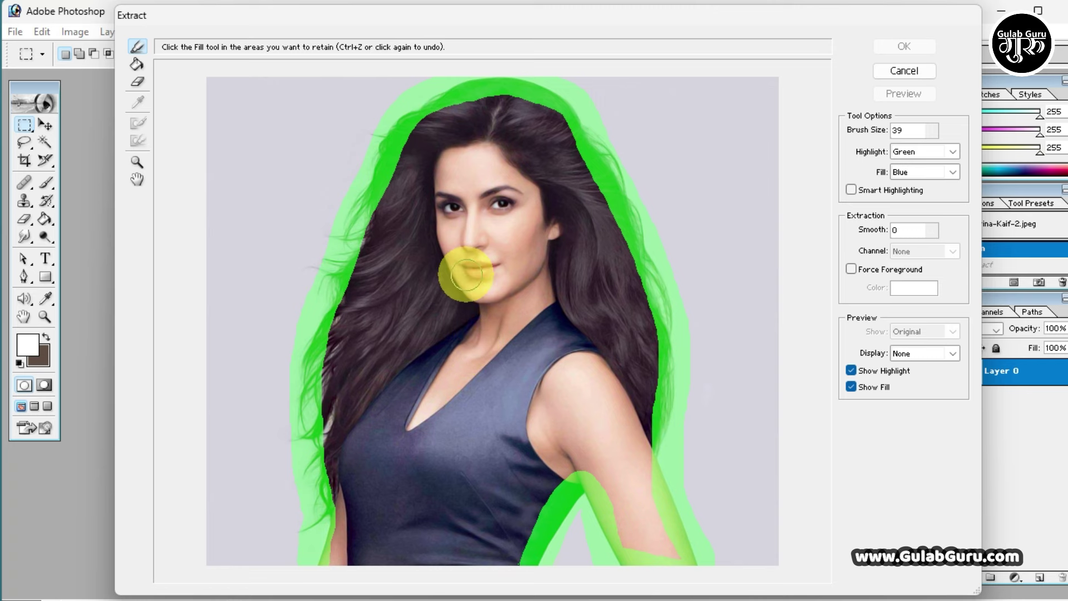
pyautogui.click(138, 67)
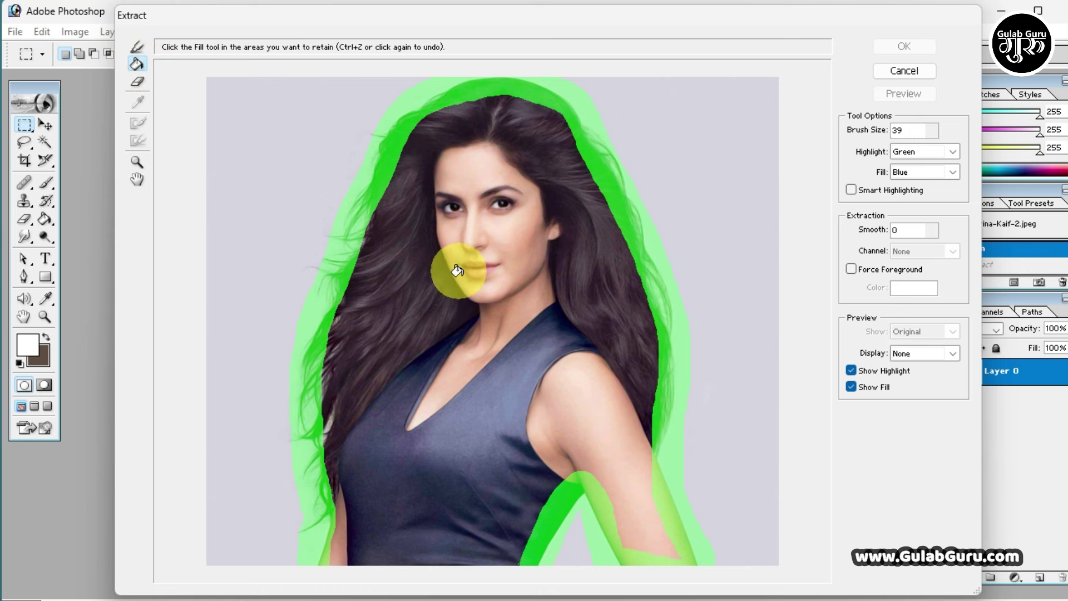
pyautogui.click(457, 270)
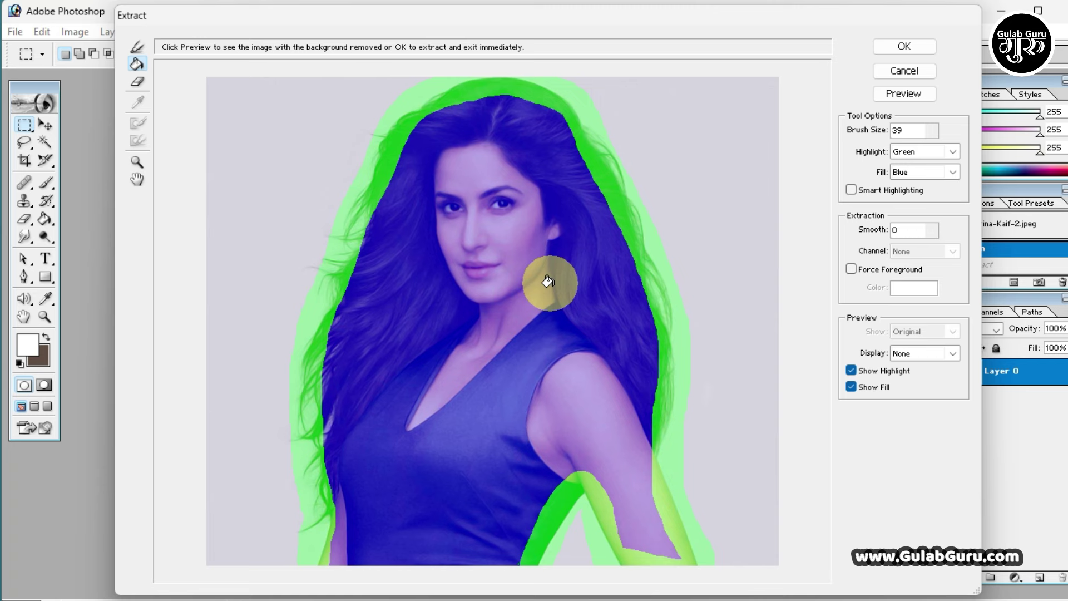
# Preview the extracted woman, select the Cleanup tool, and zoom in on face and hair
pyautogui.click(898, 95)
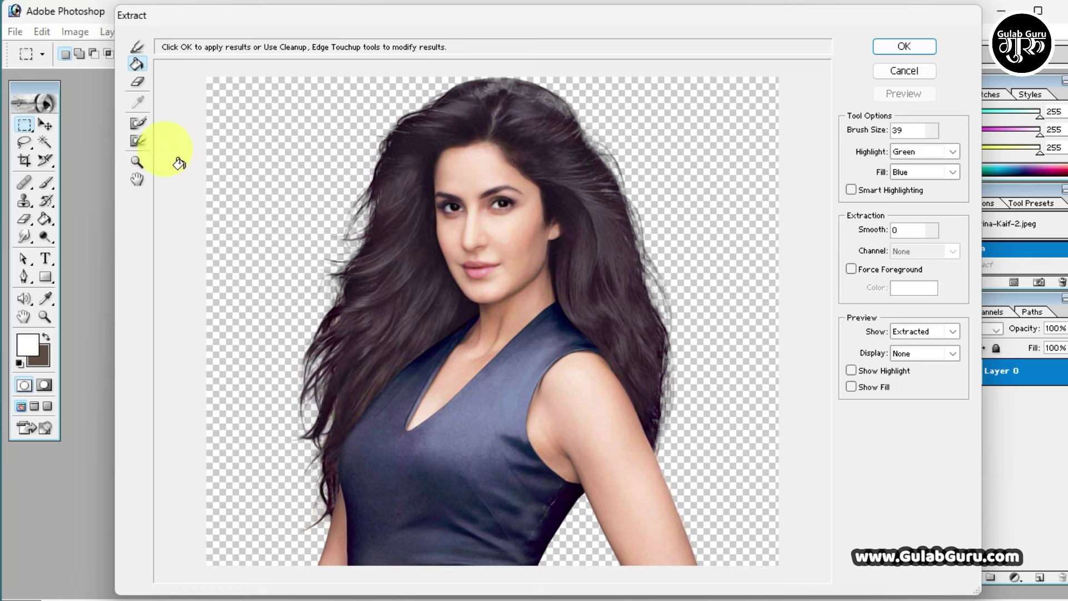
pyautogui.click(422, 336)
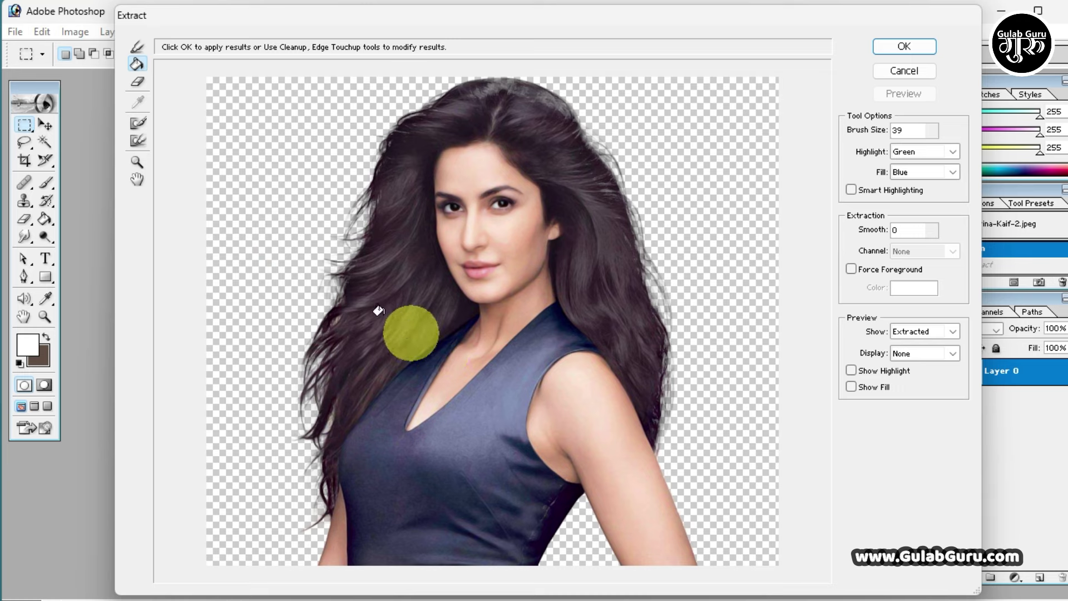
pyautogui.click(138, 126)
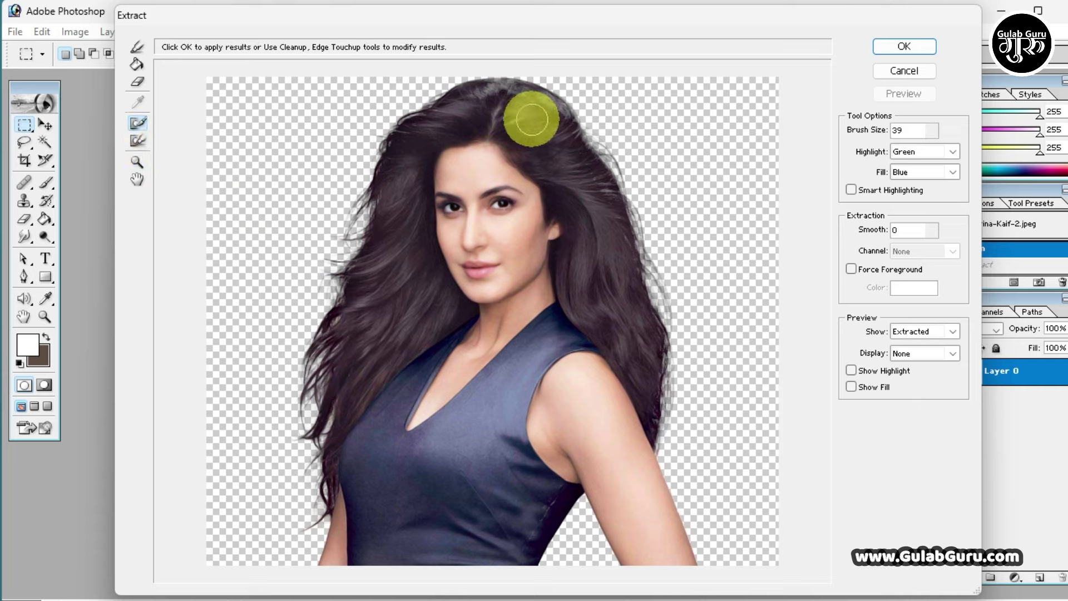
pyautogui.hotkey('ctrl', '+')
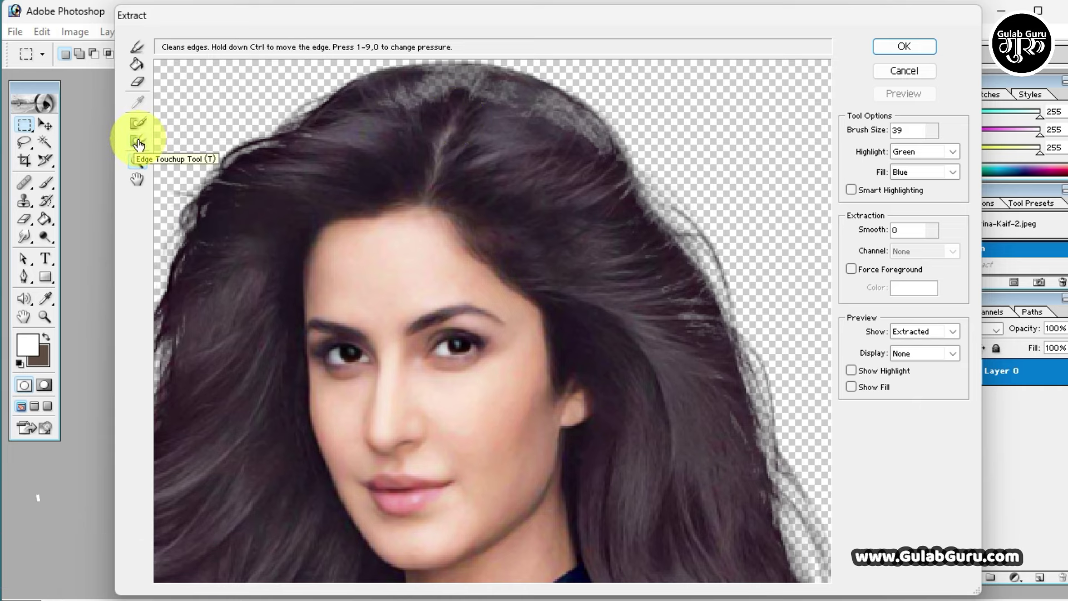
# Firm up the faint top hair edge with the Edge Touchup tool
pyautogui.click(139, 143)
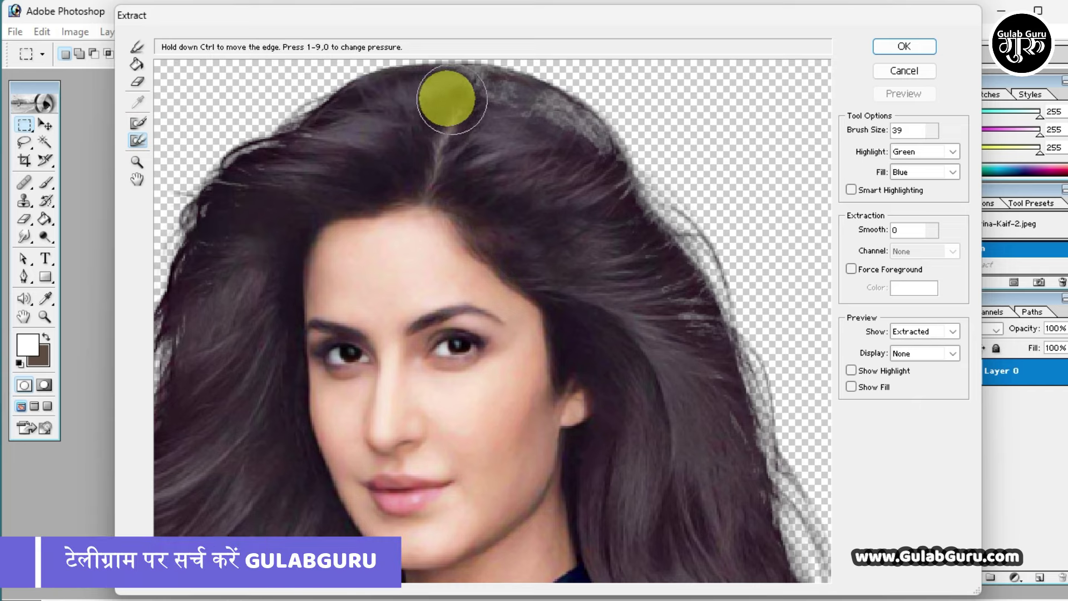
pyautogui.moveTo(446, 99); pyautogui.dragTo(552, 129)
pyautogui.moveTo(583, 149)
pyautogui.mouseDown()
pyautogui.moveTo(696, 357)
pyautogui.moveTo(714, 417)
pyautogui.mouseUp()
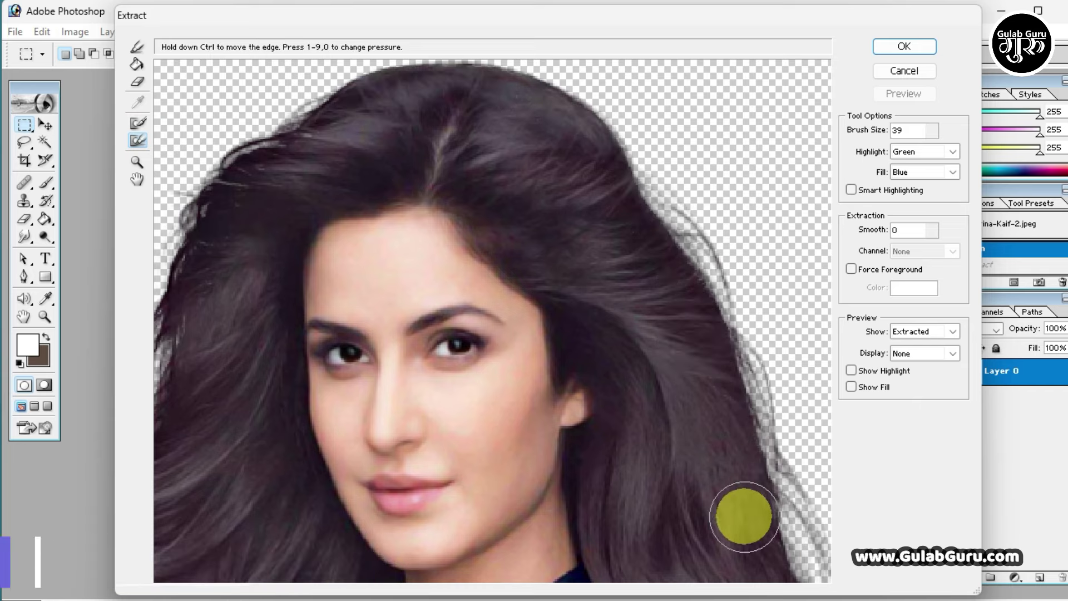
# Zoom in on the hair parting, zoom back out, then bring the dress and armpit into view
pyautogui.click(137, 162)
pyautogui.click(490, 238)
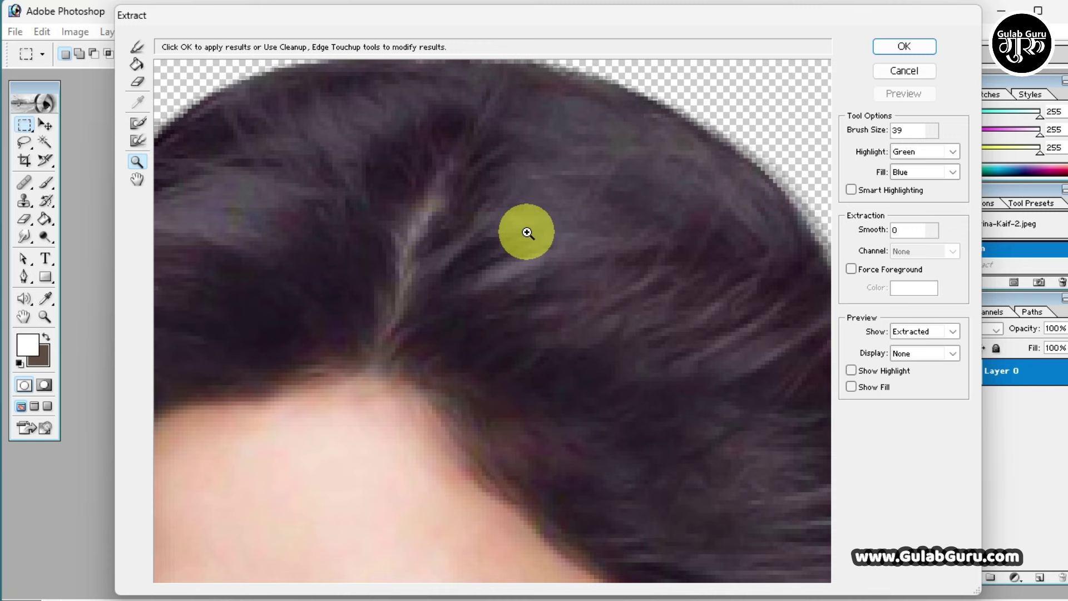
pyautogui.press('alt')
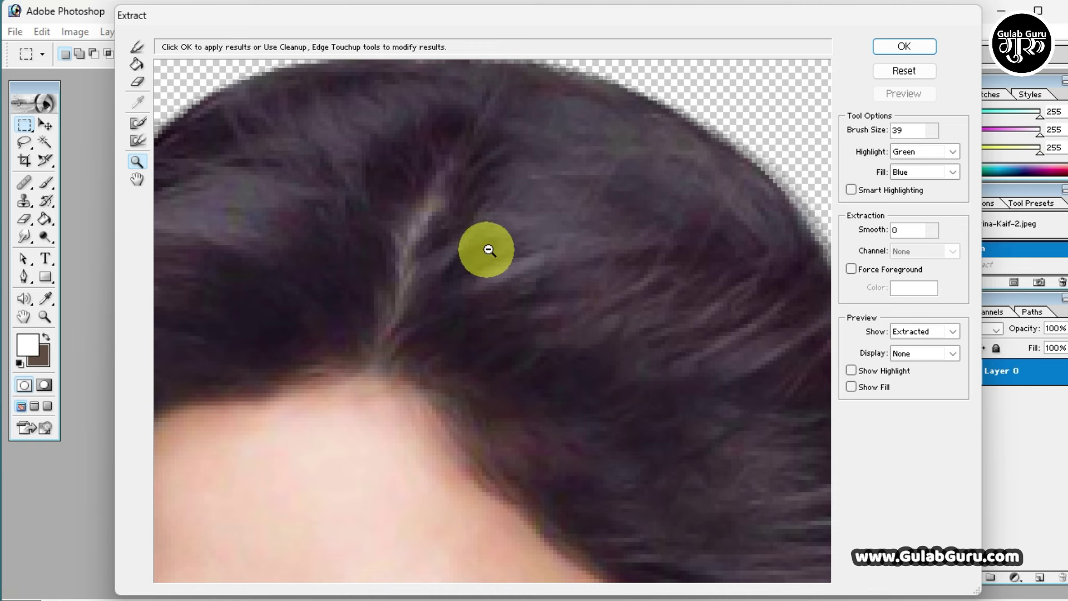
pyautogui.keyDown('alt'); pyautogui.click(487, 249); pyautogui.keyUp('alt')
pyautogui.keyDown('alt'); pyautogui.click(480, 258); pyautogui.keyUp('alt')
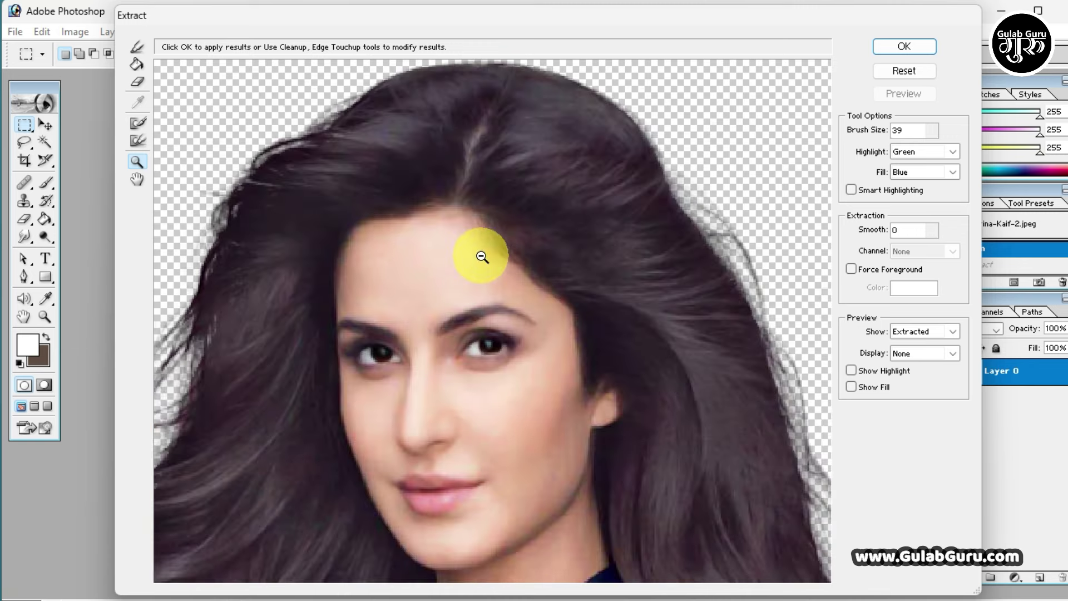
pyautogui.keyDown('alt'); pyautogui.click(482, 257); pyautogui.keyUp('alt')
pyautogui.click(584, 490)
pyautogui.click(136, 179)
pyautogui.moveTo(543, 374); pyautogui.dragTo(590, 356)
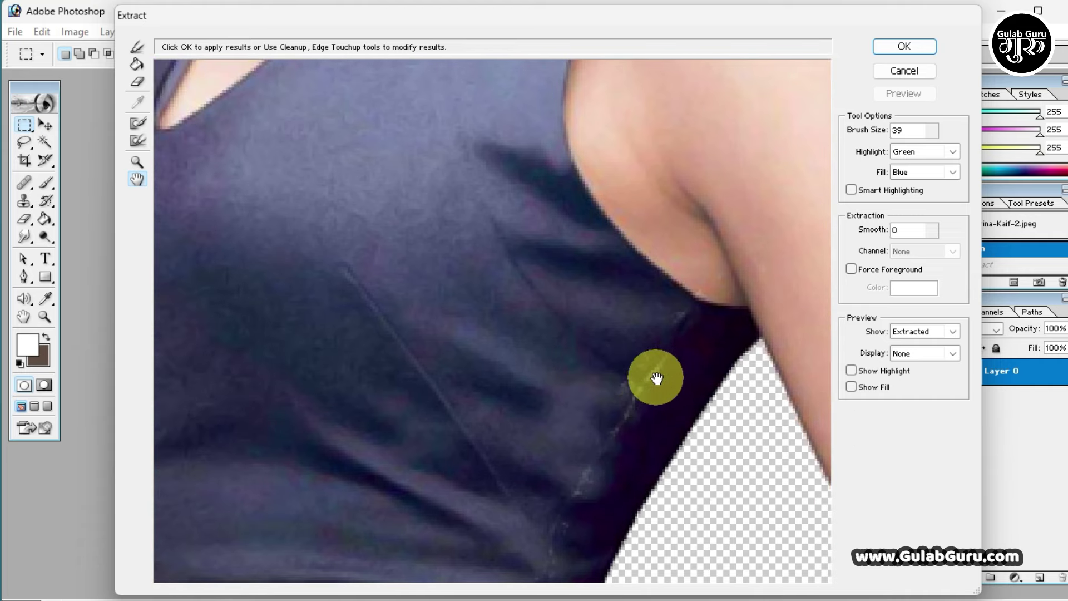
# Touch up the hair edge beside the arm and apply the extraction
pyautogui.click(139, 144)
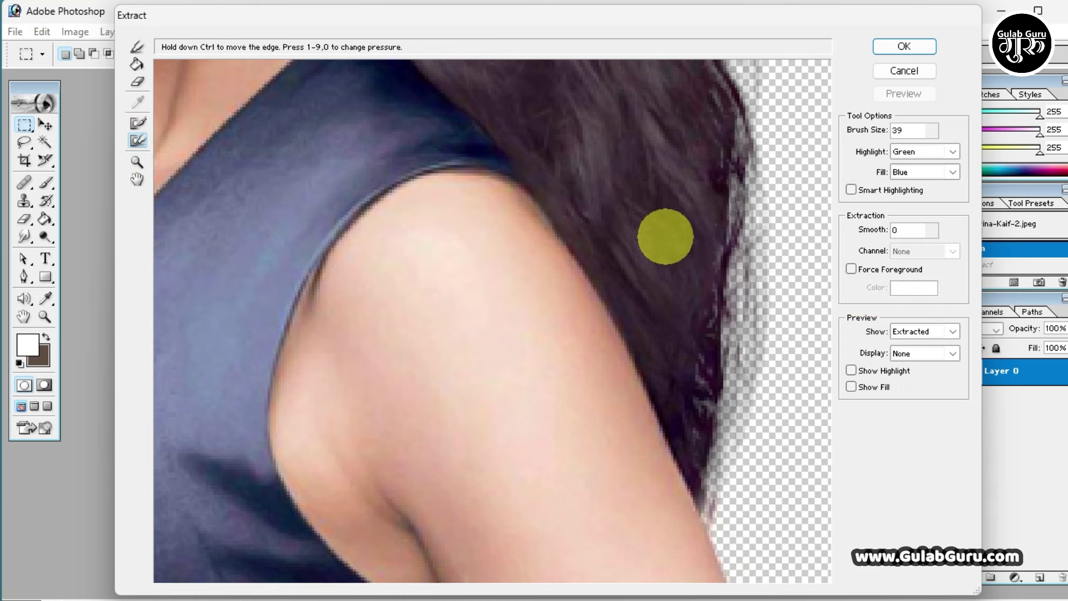
pyautogui.moveTo(675, 328); pyautogui.dragTo(648, 436)
pyautogui.click(904, 46)
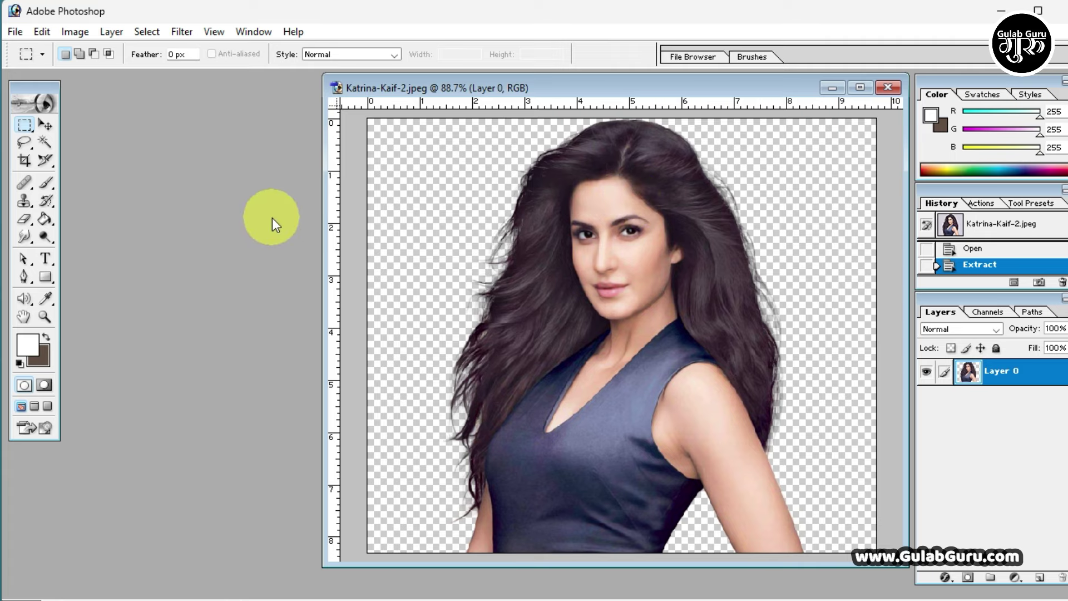
# Open the forest-in-glass-ball image
pyautogui.doubleClick(251, 219)
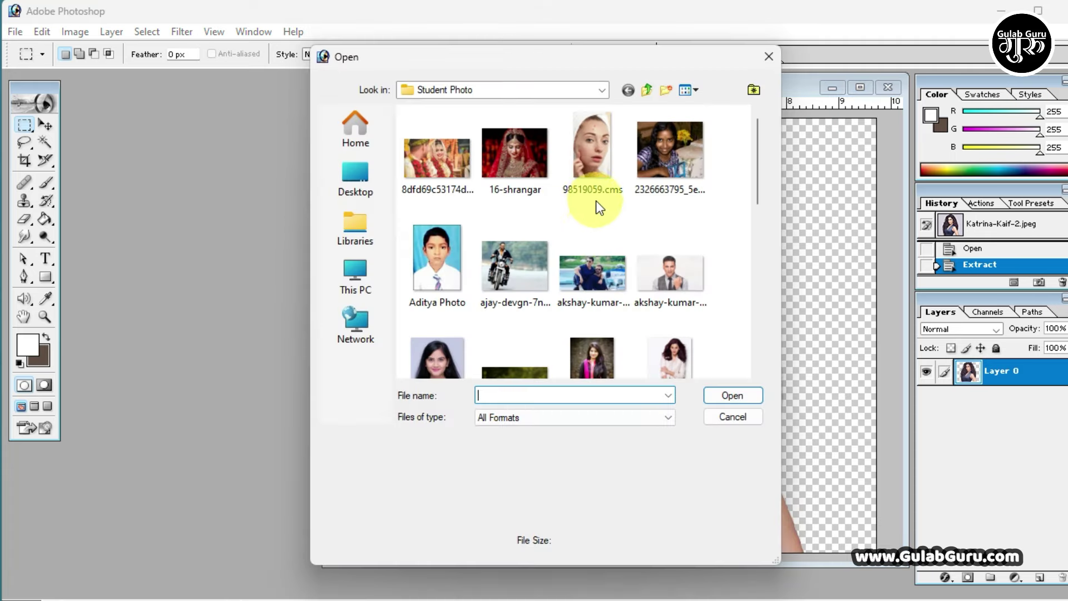
pyautogui.scroll(-5, 596, 201)
pyautogui.scroll(3, 595, 201)
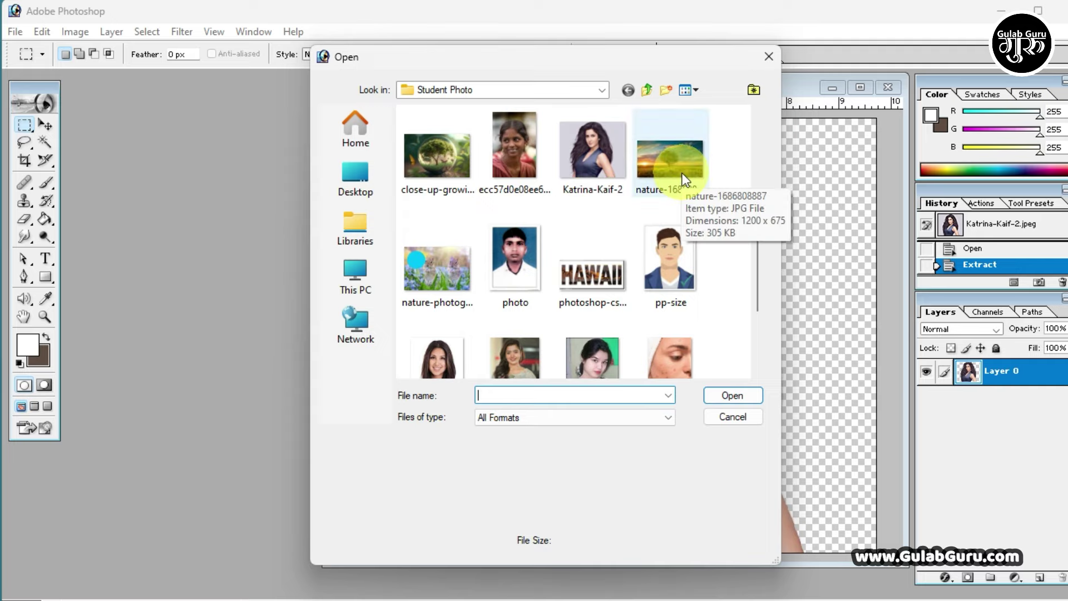
pyautogui.click(412, 164)
pyautogui.click(728, 396)
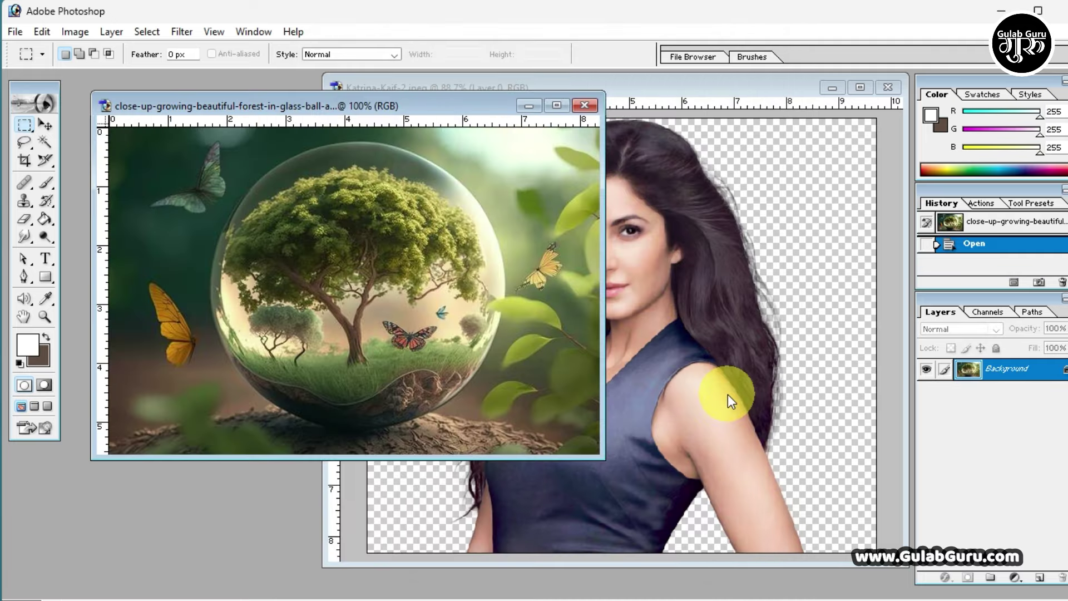
# Drag the cut-out woman into the forest image with the Move tool
pyautogui.click(45, 125)
pyautogui.click(645, 286)
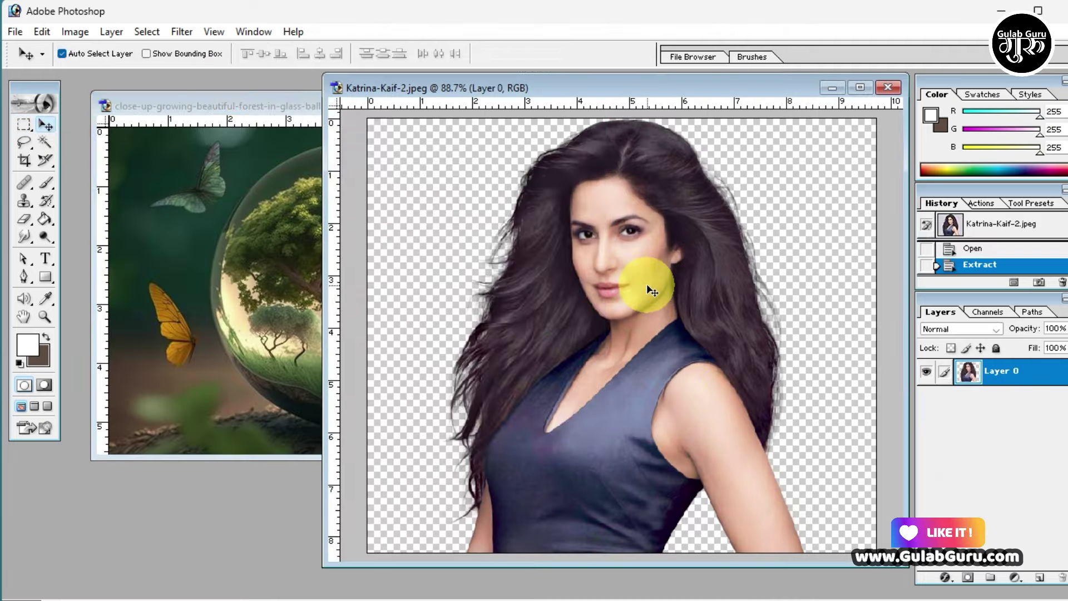
pyautogui.moveTo(649, 289); pyautogui.dragTo(212, 278)
pyautogui.moveTo(322, 459); pyautogui.dragTo(605, 460)
# Scale the placed woman to about 57% with Free Transform and commit it
pyautogui.hotkey('ctrl', 't')
pyautogui.moveTo(226, 131)
pyautogui.mouseDown()
pyautogui.moveTo(380, 371)
pyautogui.moveTo(436, 238)
pyautogui.moveTo(509, 218)
pyautogui.moveTo(497, 243)
pyautogui.mouseUp()
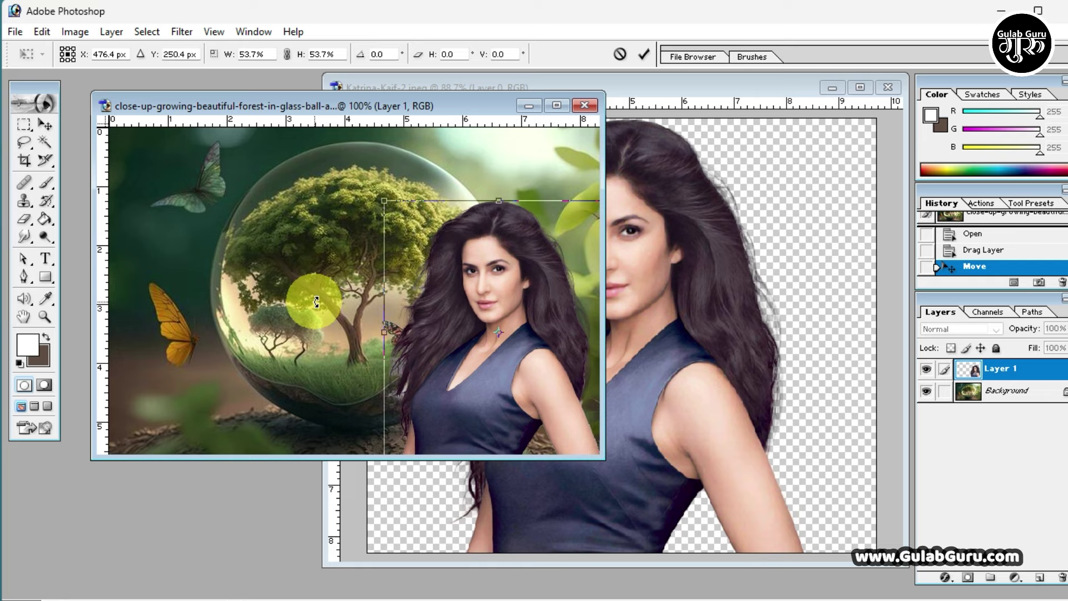
pyautogui.press('Return')
pyautogui.click(182, 32)
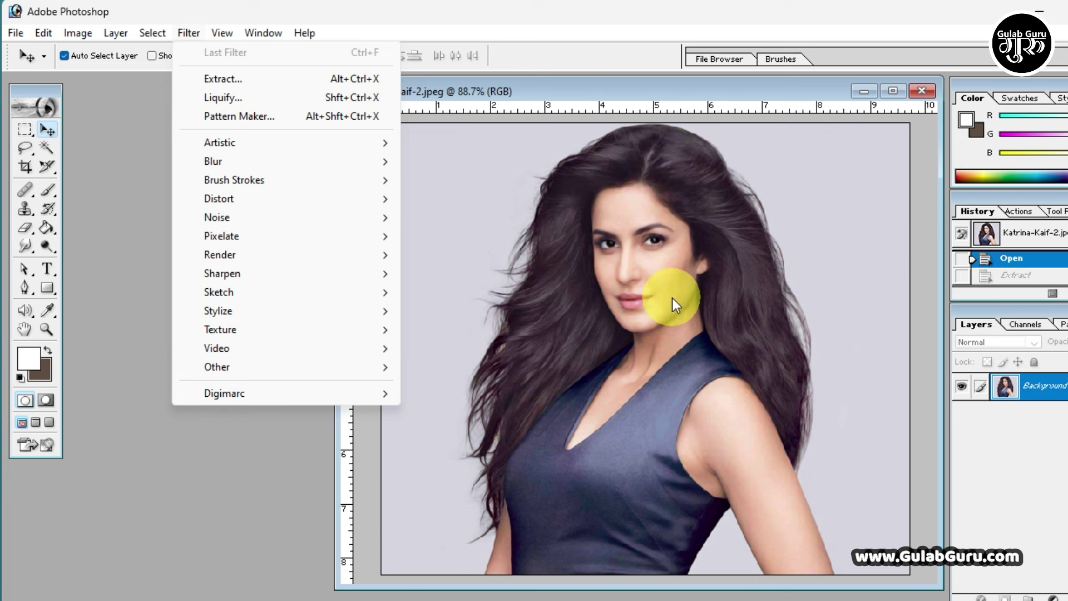
# Choose Filter > Liquify on the portrait
pyautogui.click(223, 97)
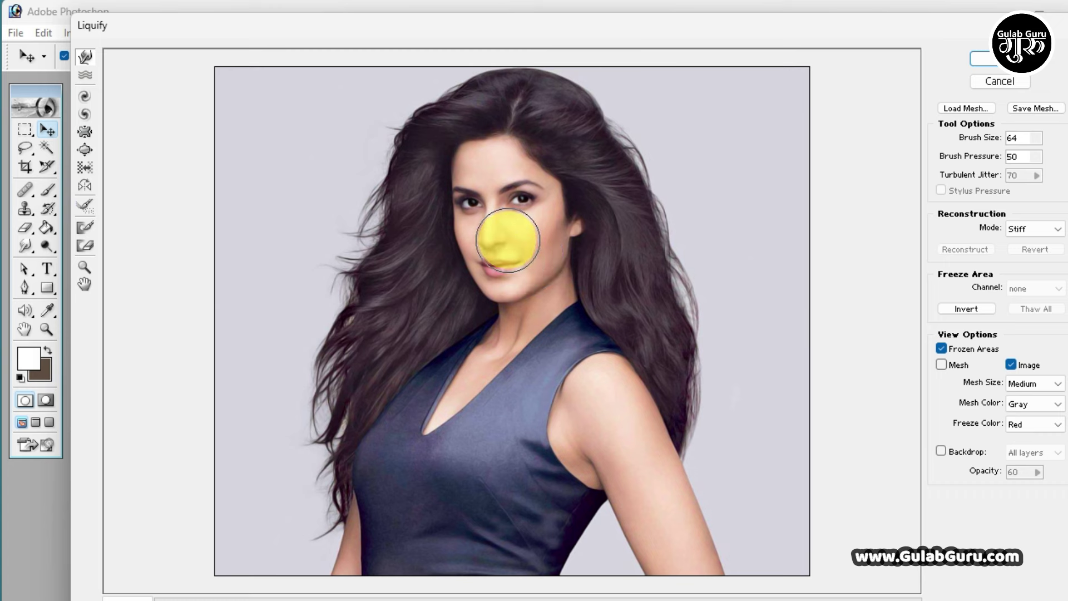
pyautogui.click(1036, 138)
pyautogui.moveTo(992, 154); pyautogui.dragTo(987, 155)
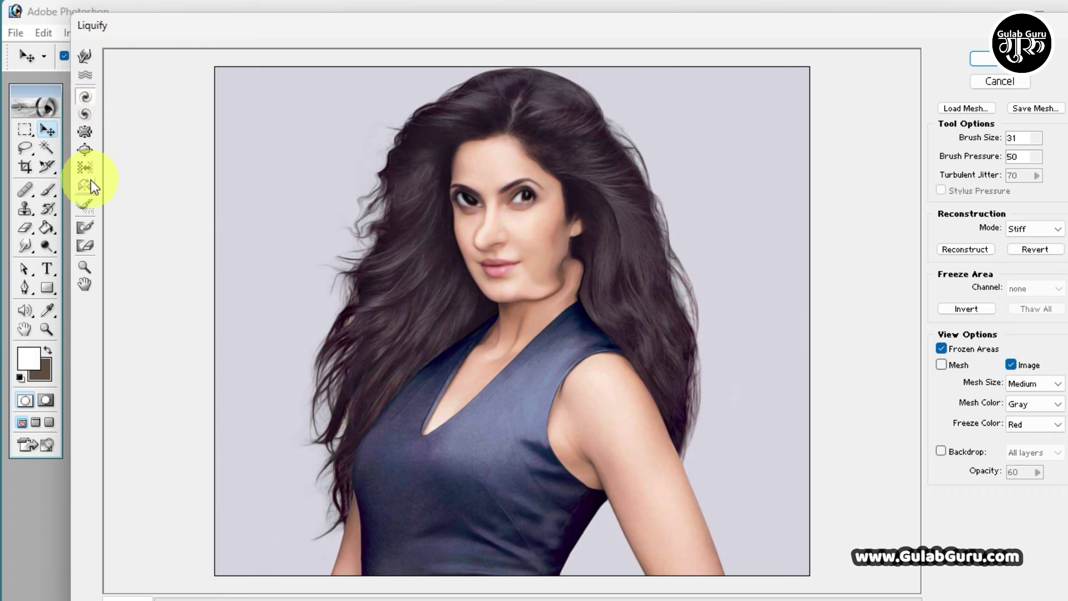
pyautogui.click(1016, 86)
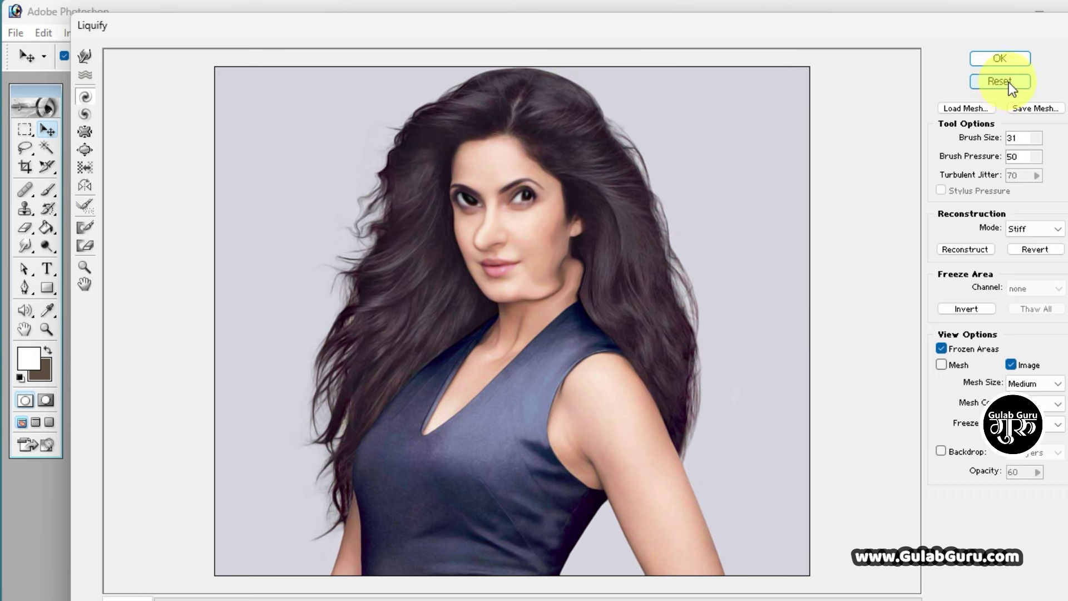
pyautogui.keyDown('alt'); pyautogui.click(1009, 82); pyautogui.keyUp('alt')
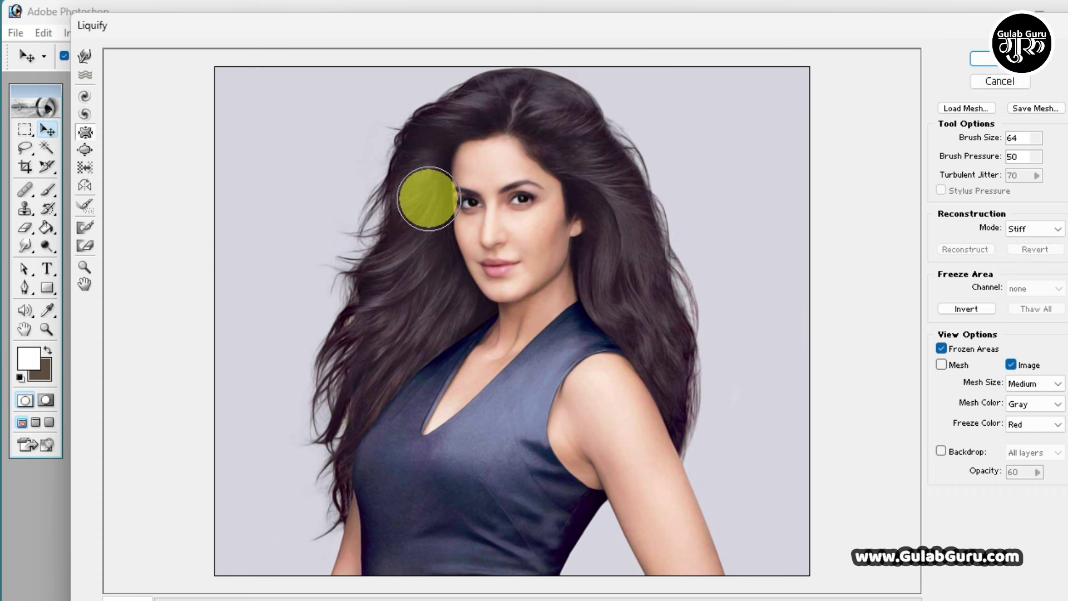
pyautogui.press('p')
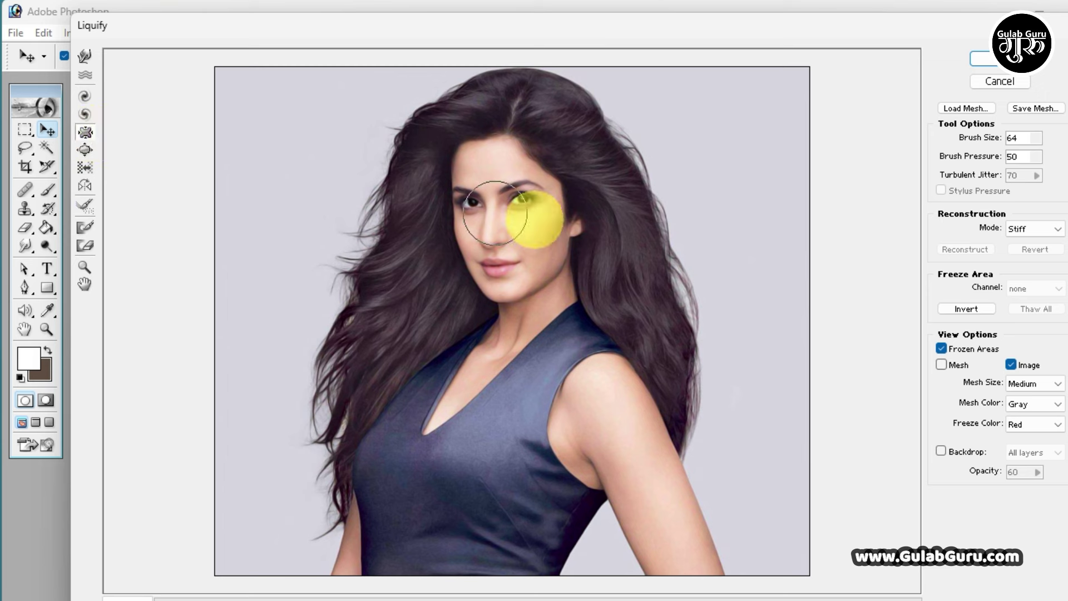
pyautogui.click(520, 198)
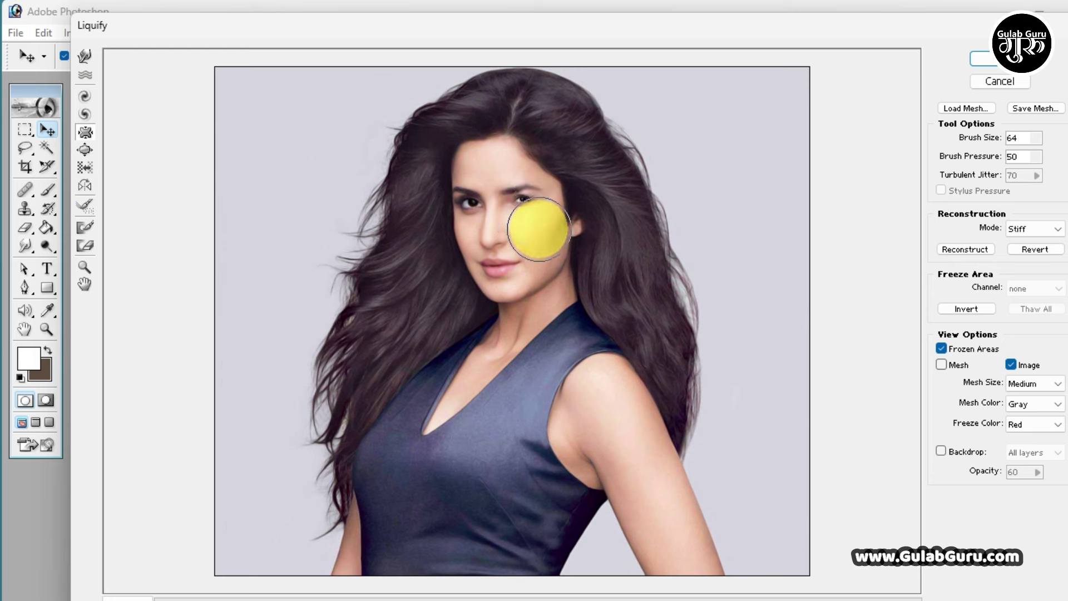
pyautogui.click(86, 150)
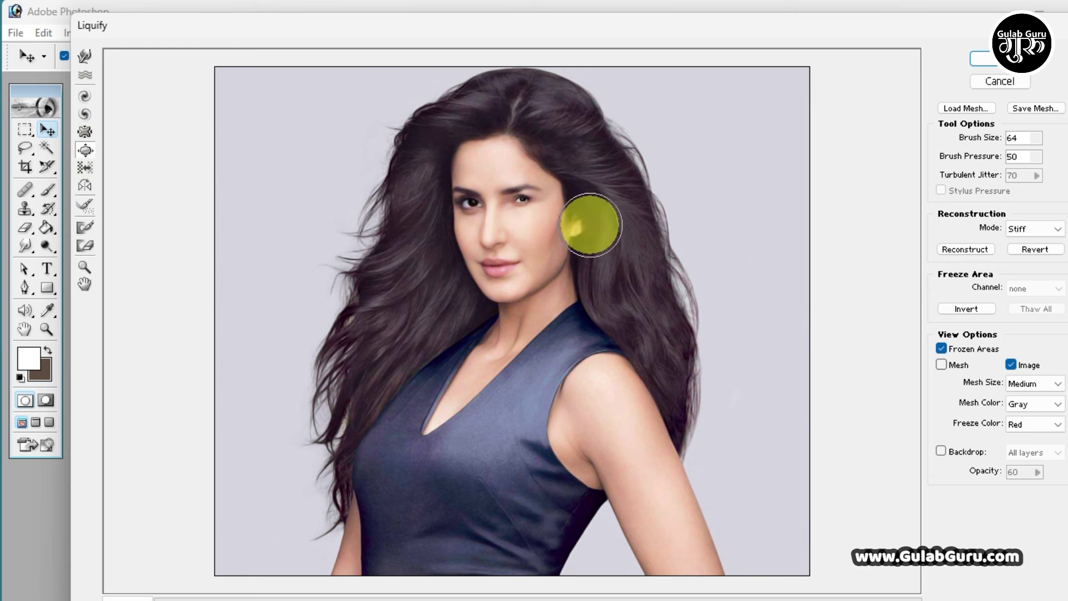
pyautogui.click(522, 200)
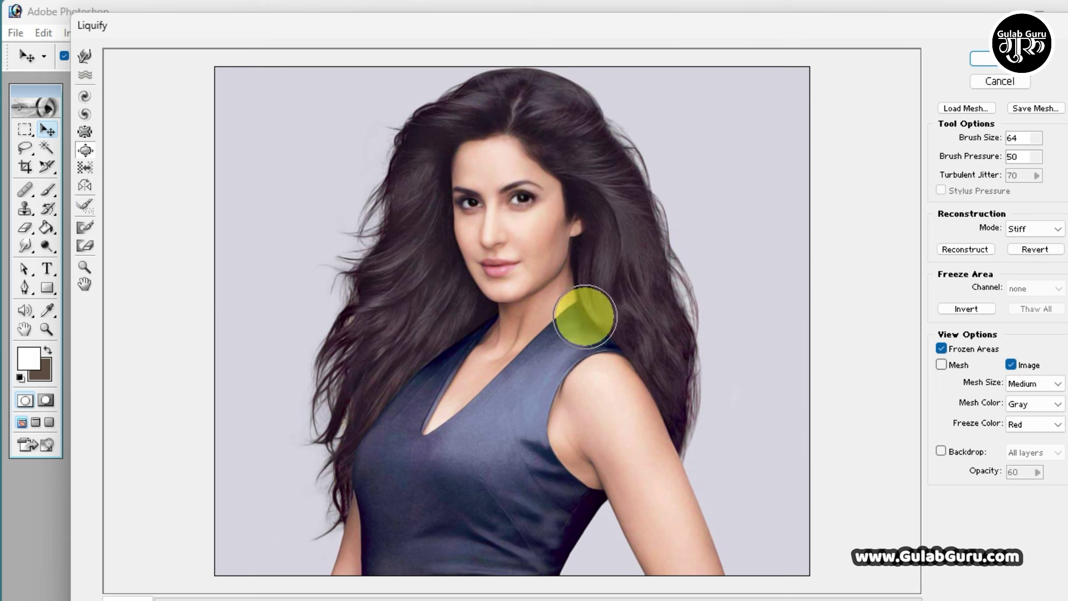
pyautogui.click(518, 201)
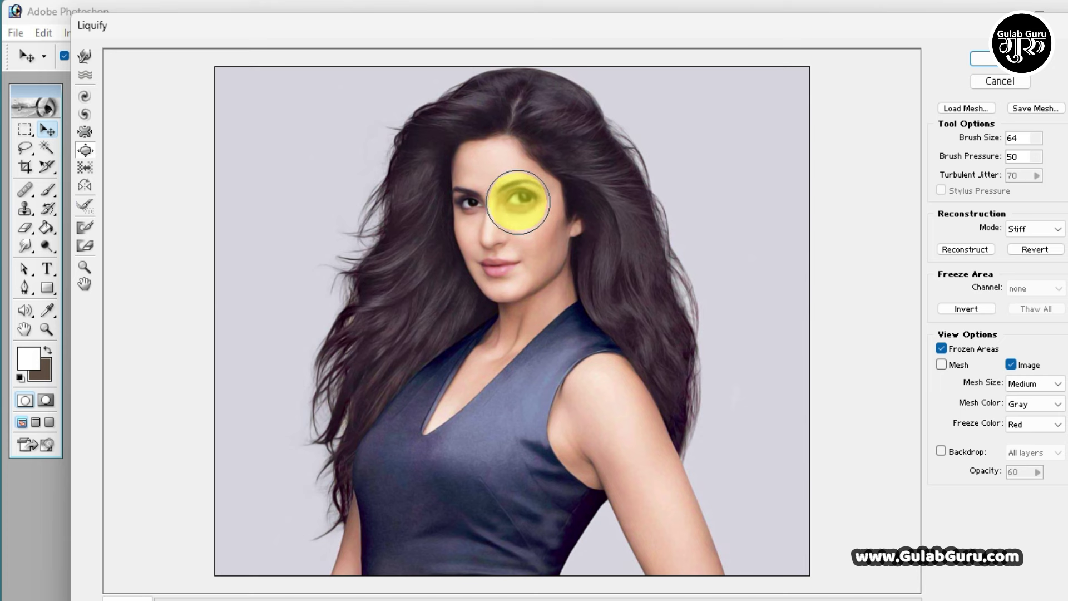
pyautogui.click(637, 271)
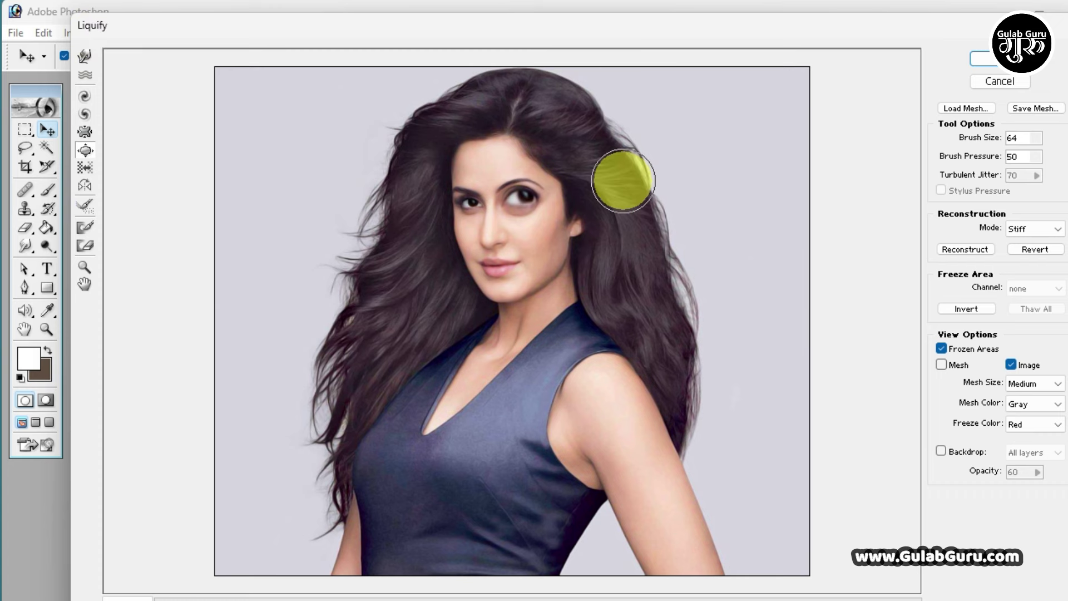
pyautogui.press('alt')
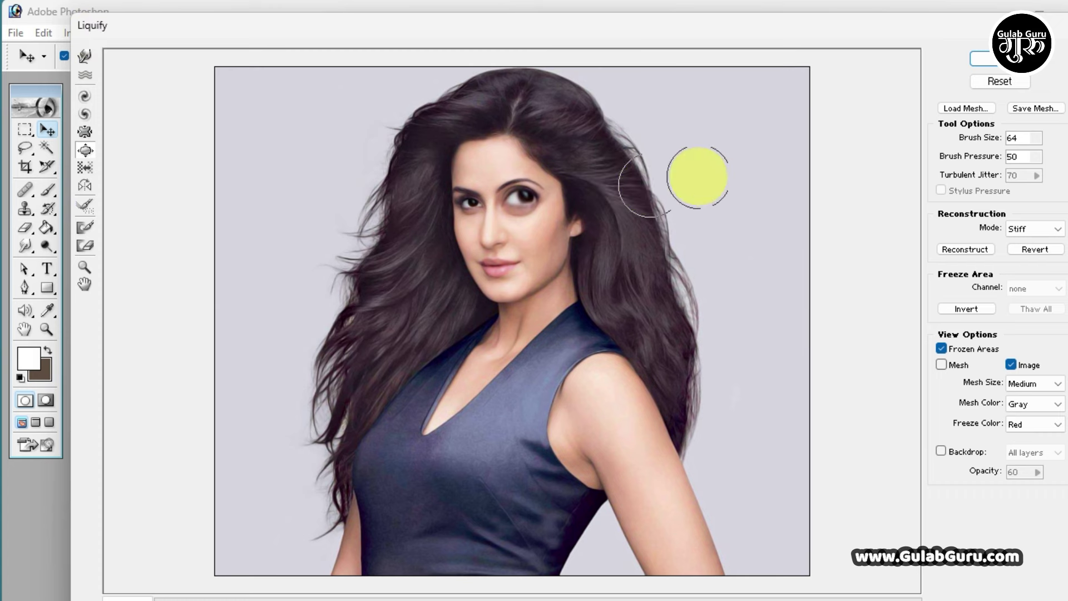
pyautogui.click(1000, 81)
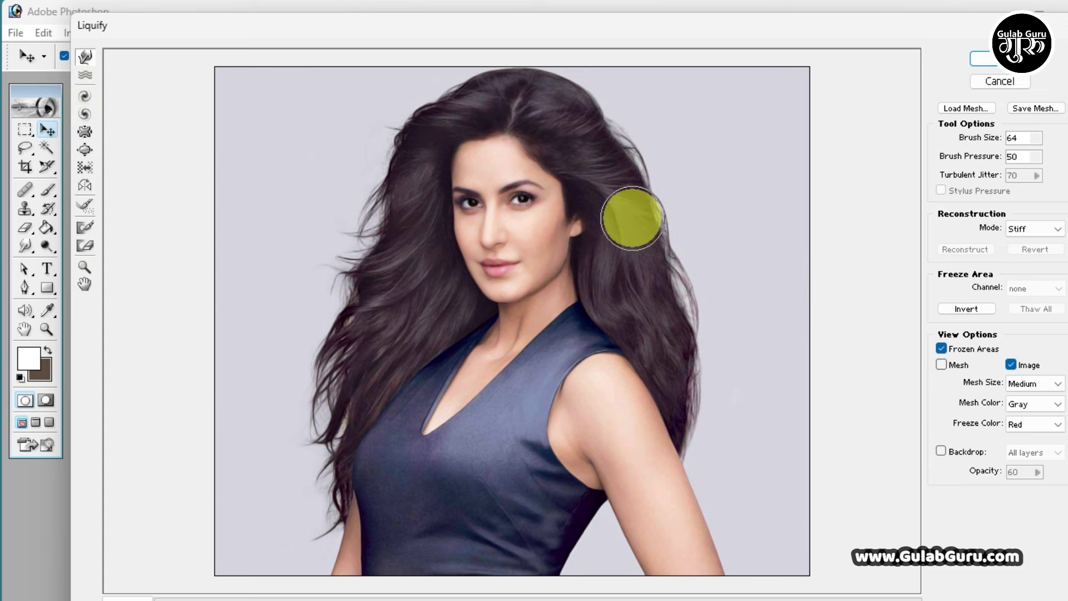
# Accept the Liquify changes and open Filter > Pattern Maker
pyautogui.click(1001, 59)
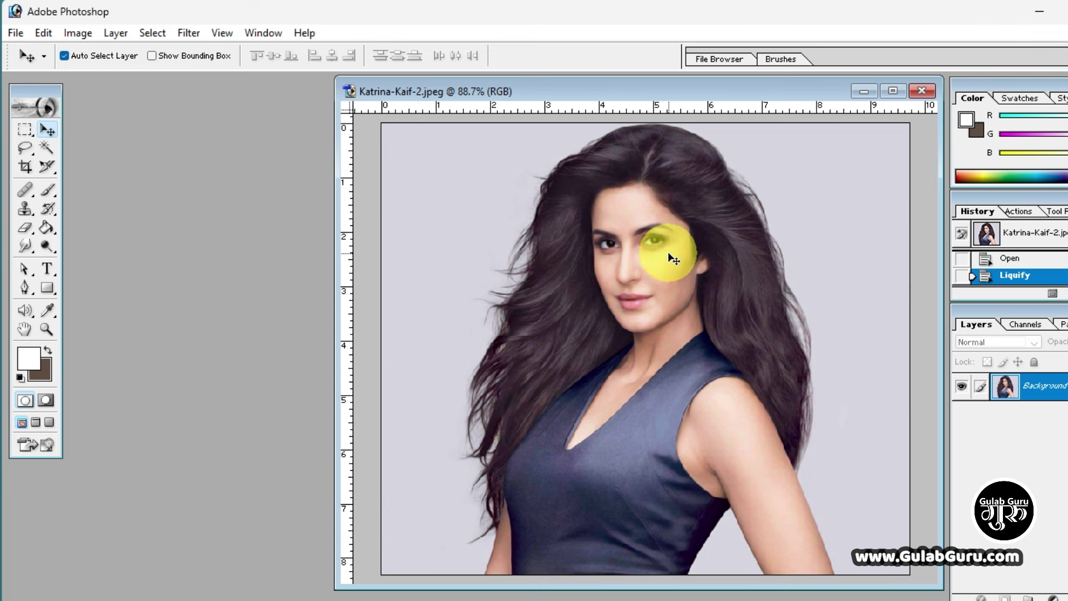
pyautogui.click(188, 33)
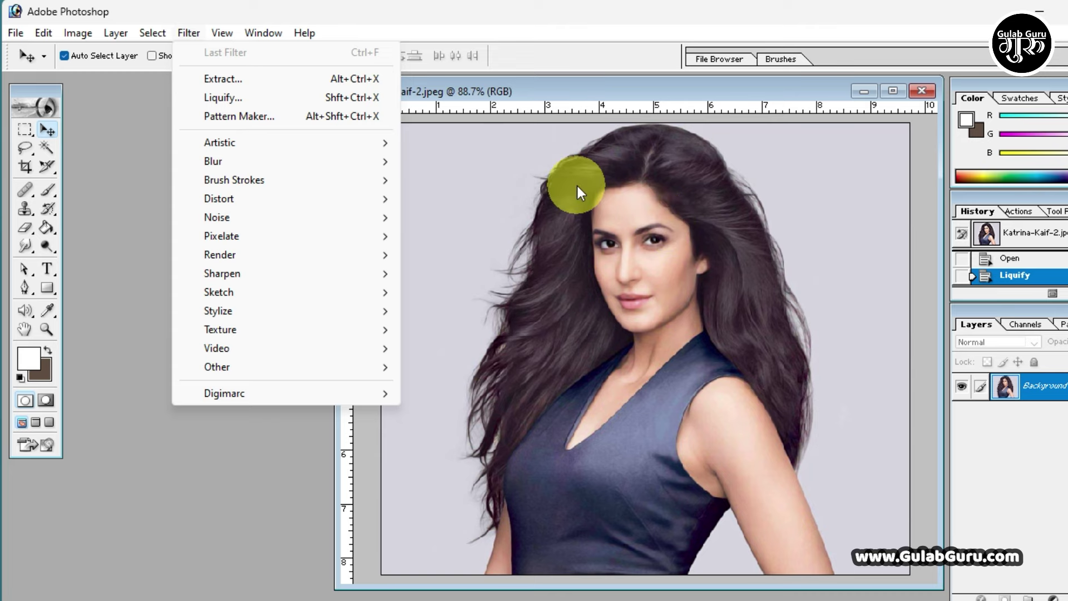
pyautogui.click(267, 119)
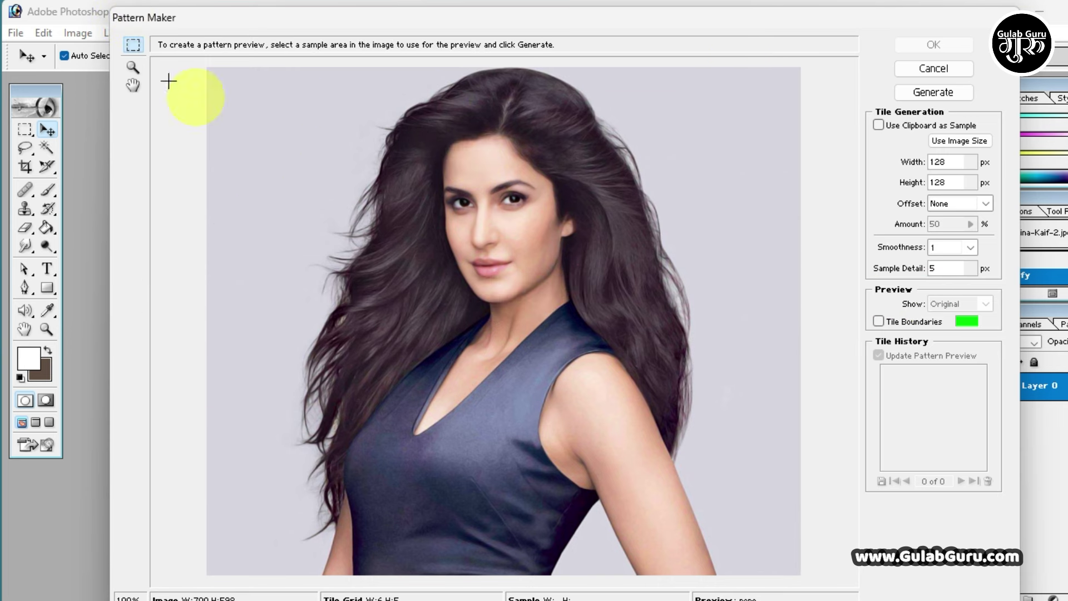
# Draw a rectangular sample marquee around the woman's eyes
pyautogui.click(132, 44)
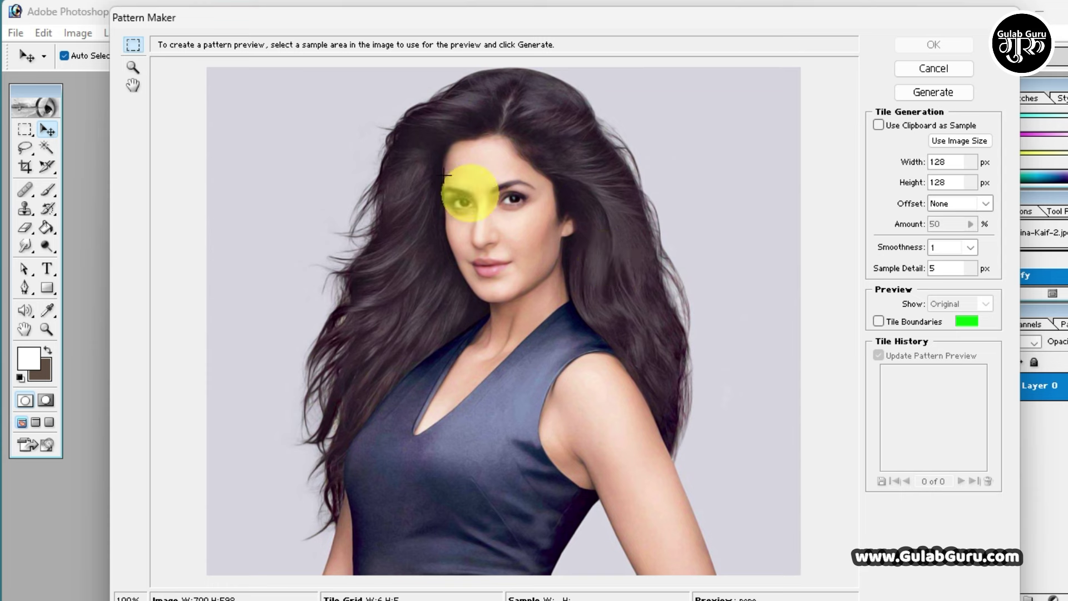
pyautogui.moveTo(371, 85); pyautogui.dragTo(619, 311)
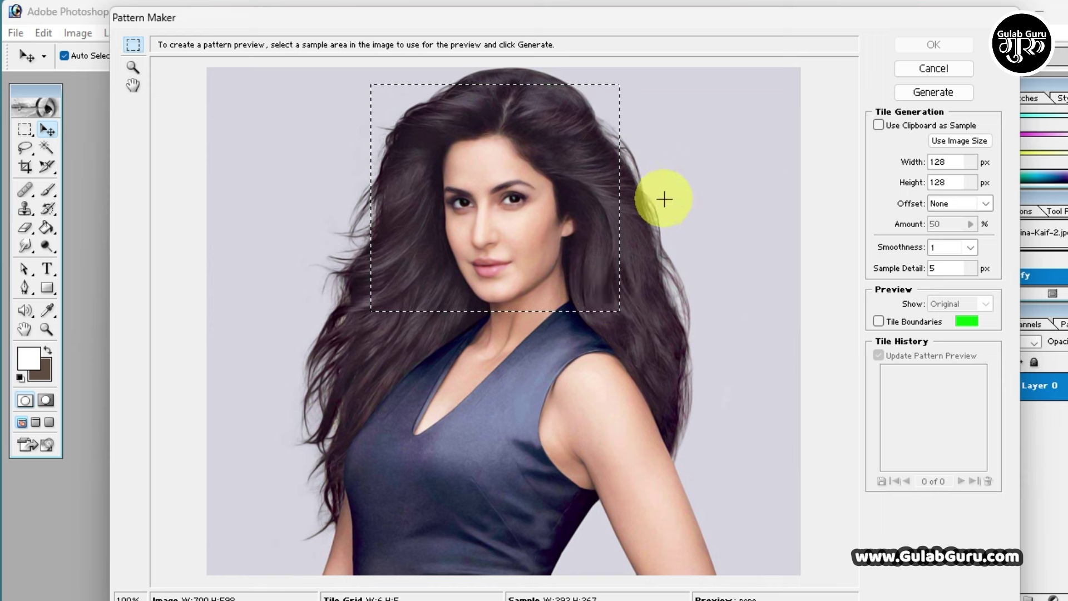
pyautogui.click(448, 179)
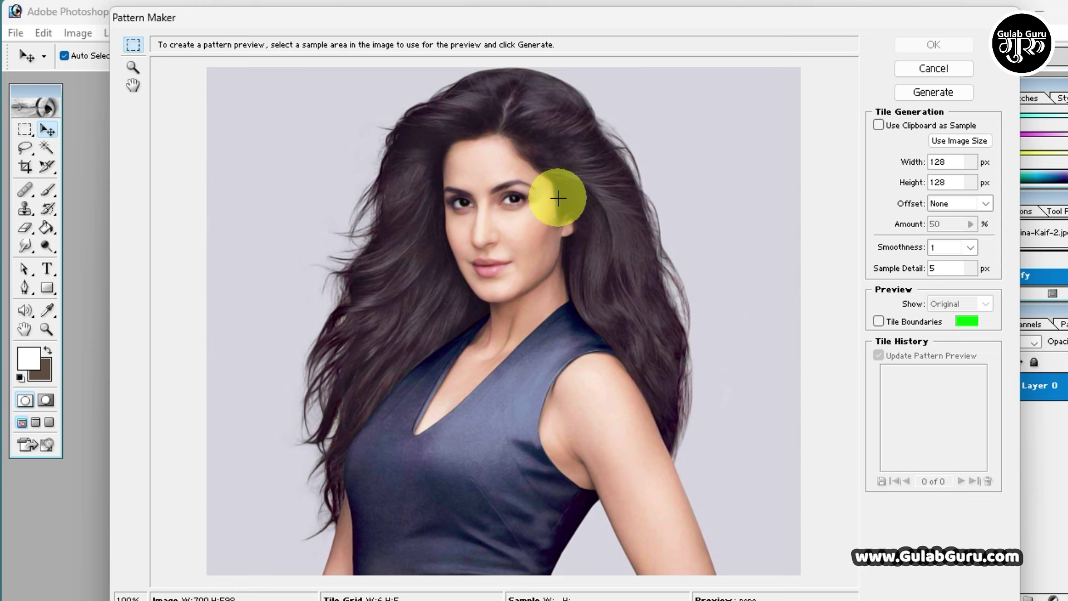
pyautogui.moveTo(436, 178); pyautogui.dragTo(543, 226)
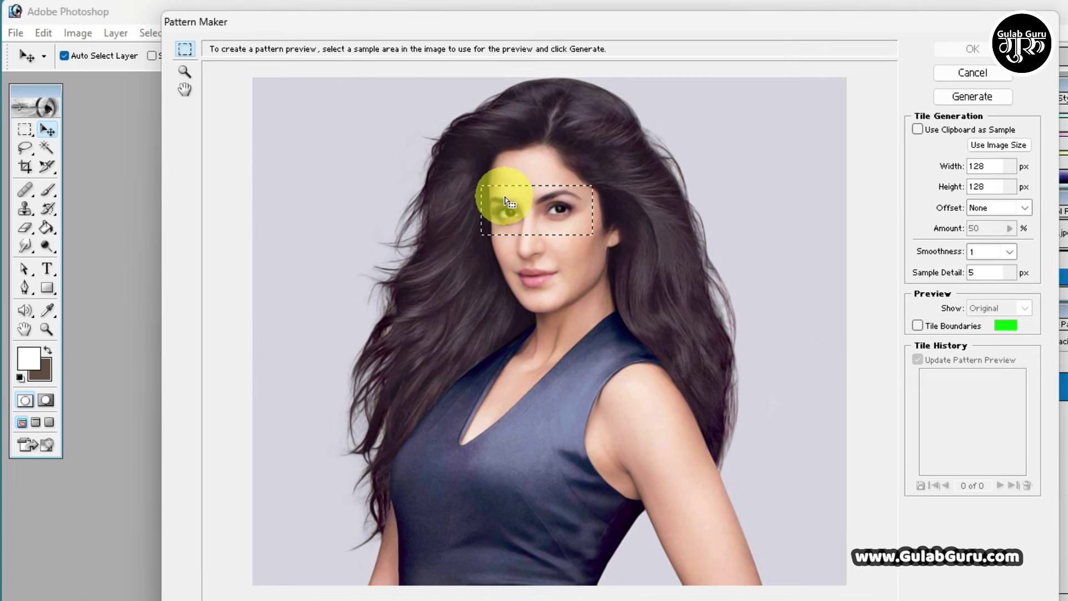
# Generate the eye pattern, regenerate a different tile, and apply it with OK
pyautogui.click(970, 98)
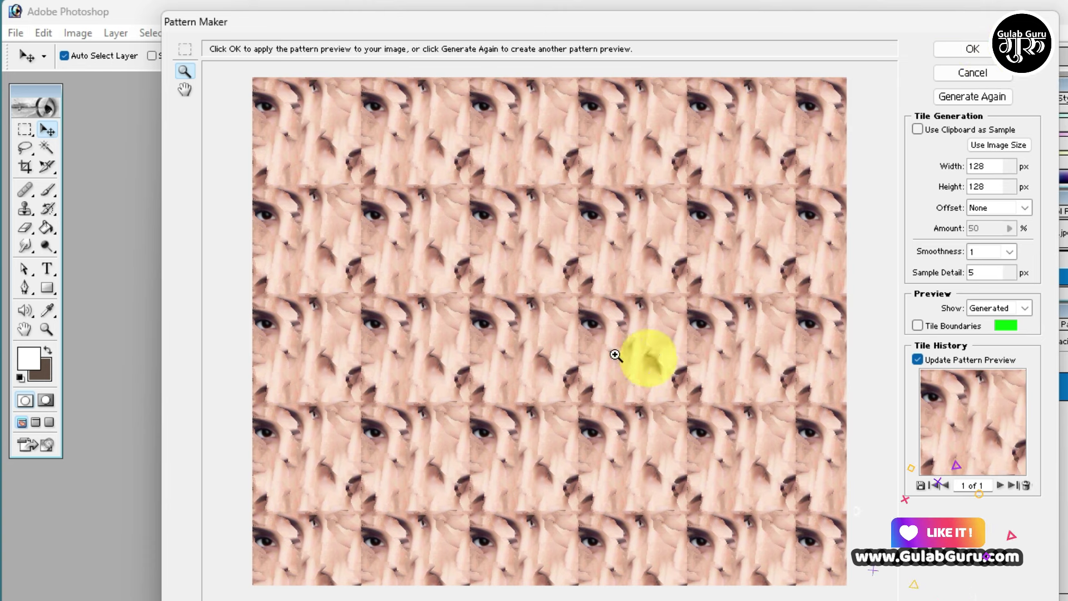
pyautogui.click(970, 98)
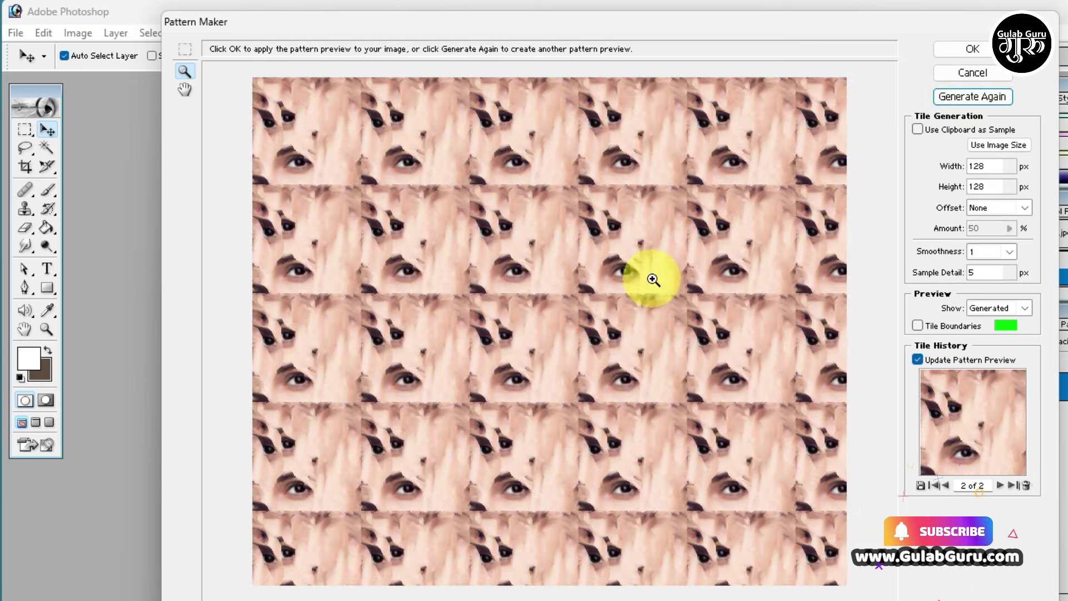
pyautogui.click(974, 50)
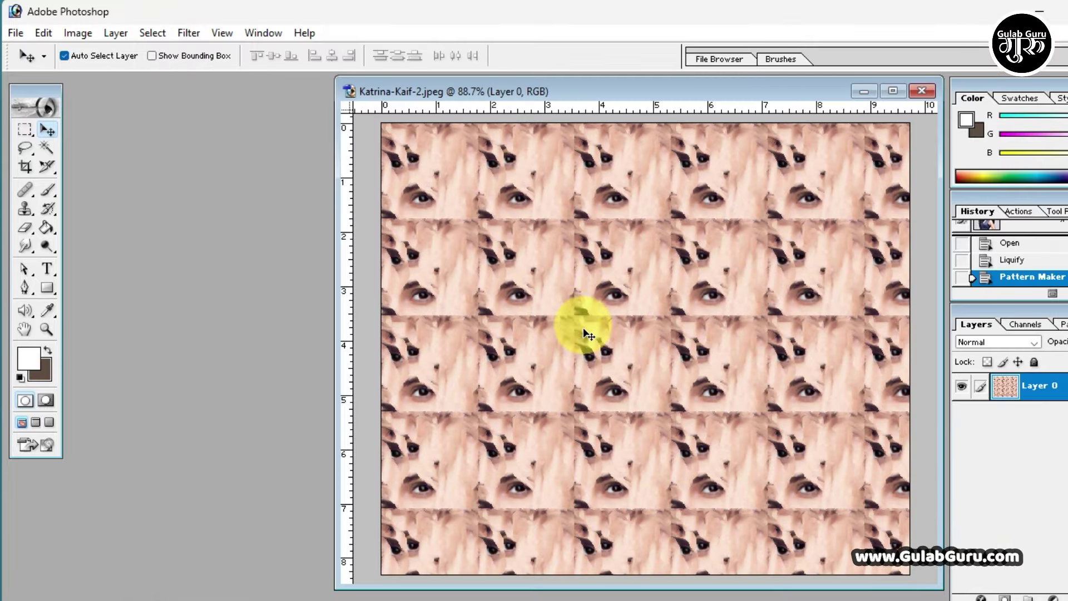
# Open the Filter menu to reach the Artistic filters
pyautogui.click(189, 35)
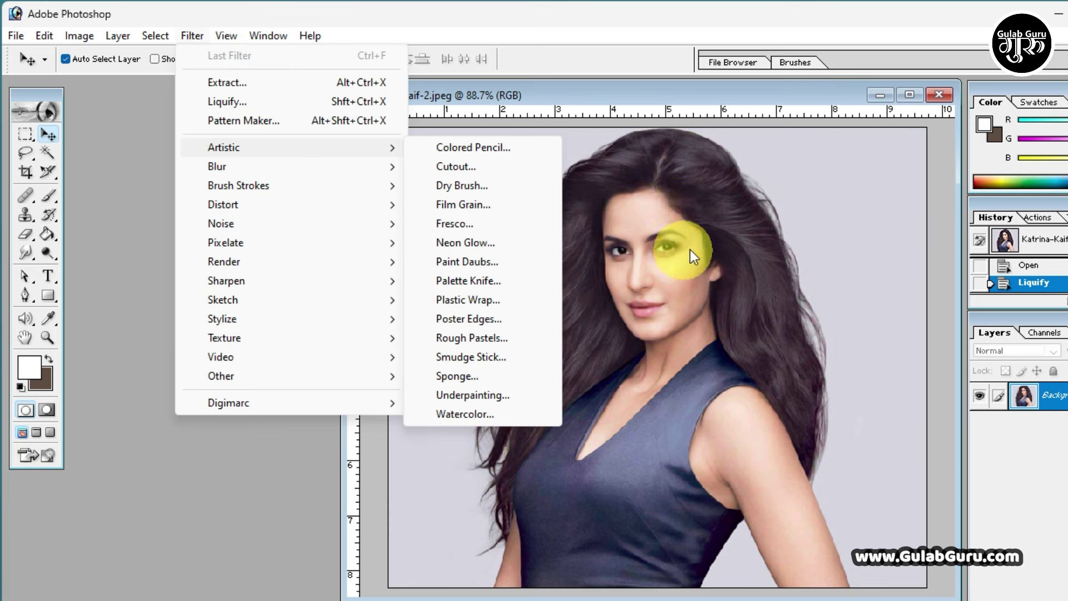
# Preview Colored Pencil, lowering stroke pressure to 4 and setting paper brightness to 39
pyautogui.click(480, 148)
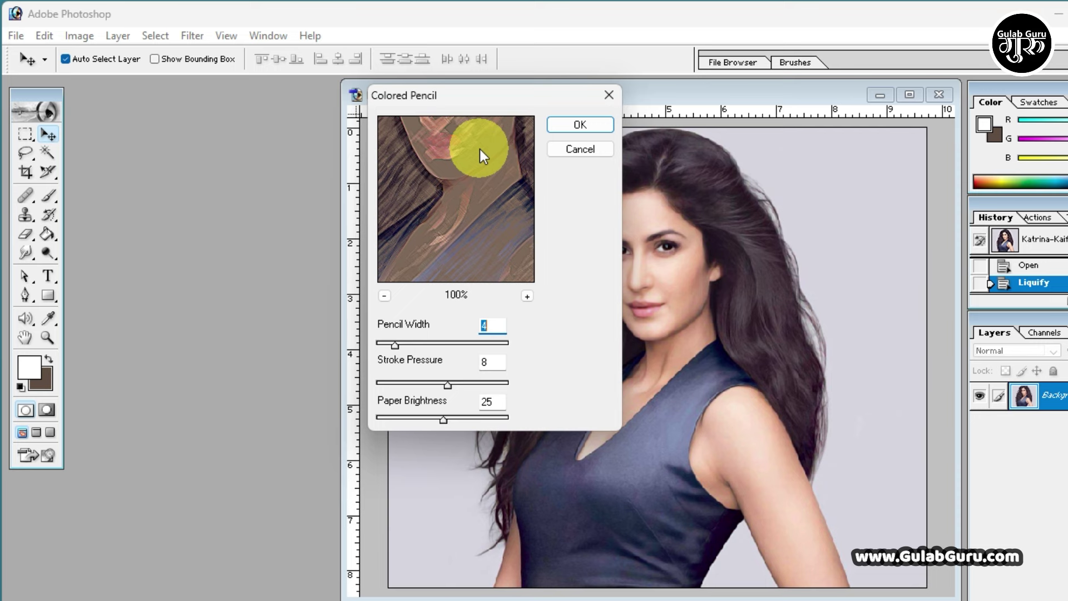
pyautogui.moveTo(493, 100); pyautogui.dragTo(389, 100)
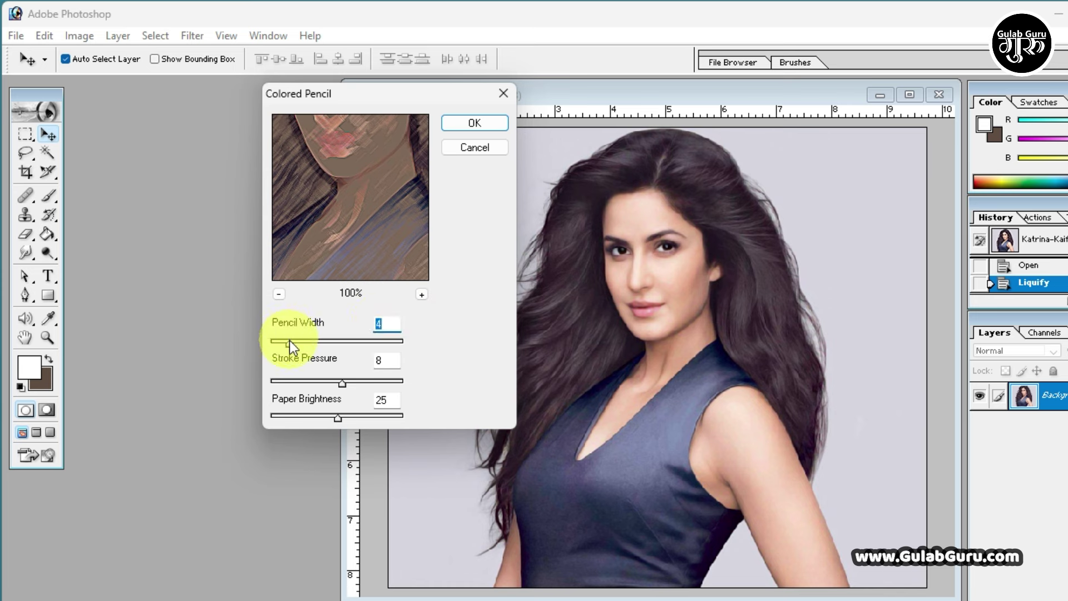
pyautogui.moveTo(289, 342)
pyautogui.mouseDown()
pyautogui.moveTo(338, 348)
pyautogui.moveTo(289, 340)
pyautogui.mouseUp()
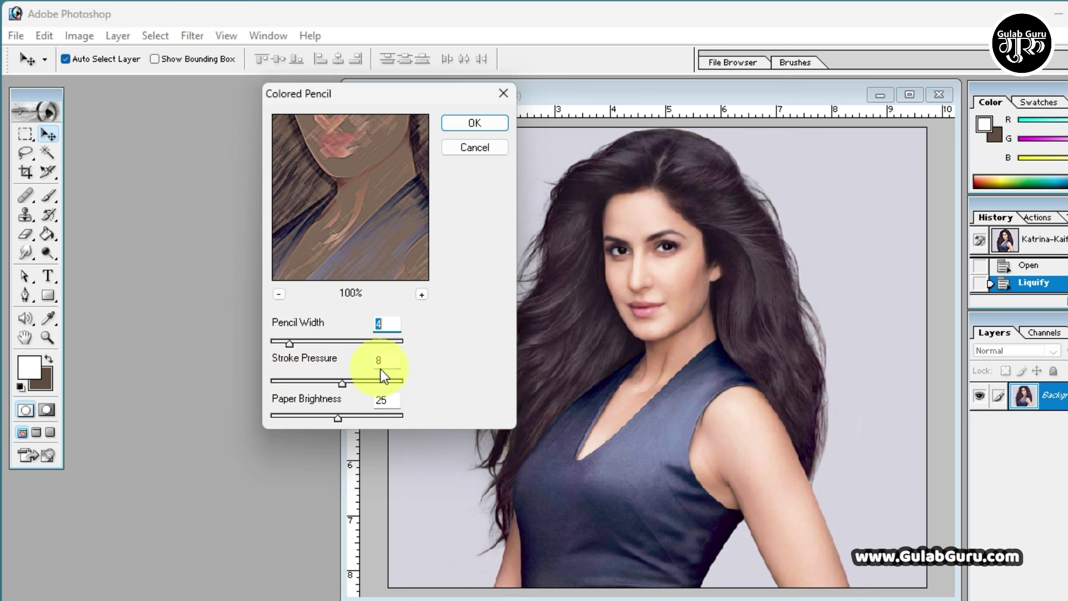
pyautogui.click(341, 382)
pyautogui.moveTo(340, 381); pyautogui.dragTo(306, 383)
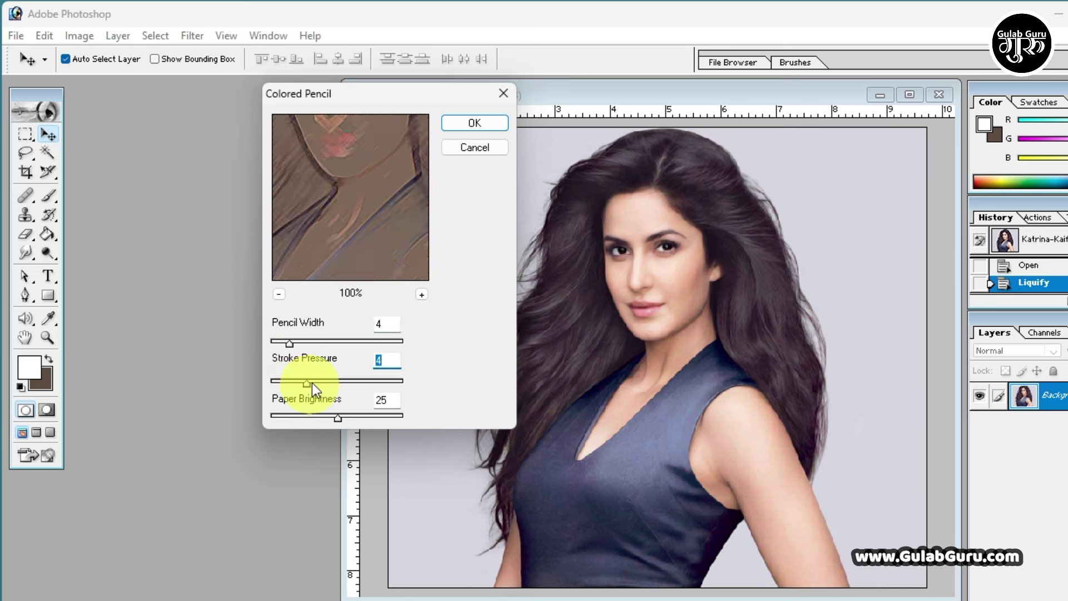
pyautogui.moveTo(339, 417)
pyautogui.mouseDown()
pyautogui.moveTo(303, 420)
pyautogui.moveTo(375, 420)
pyautogui.mouseUp()
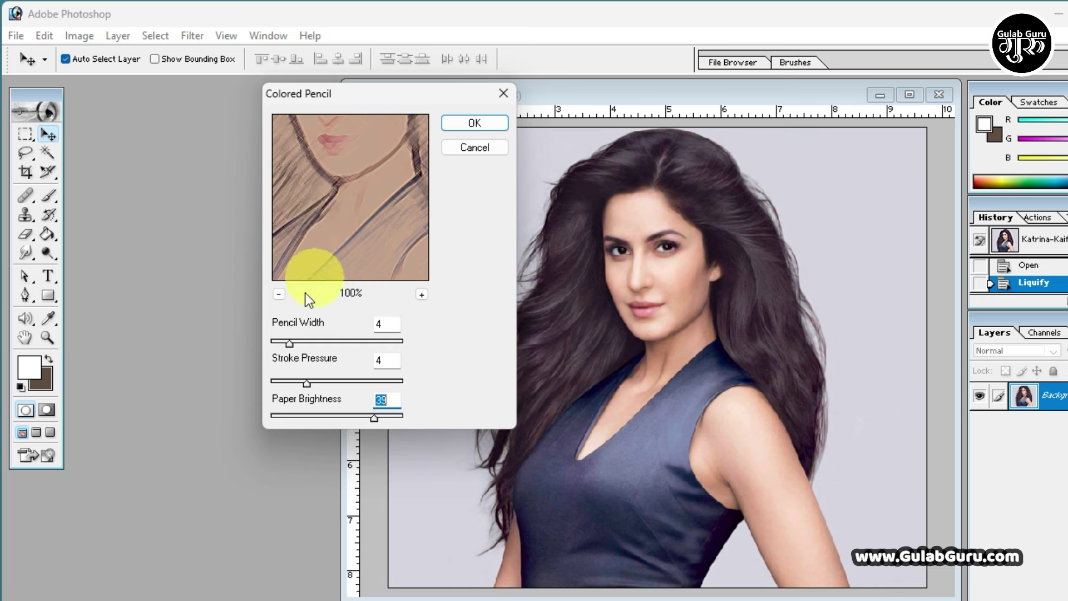
pyautogui.click(279, 295)
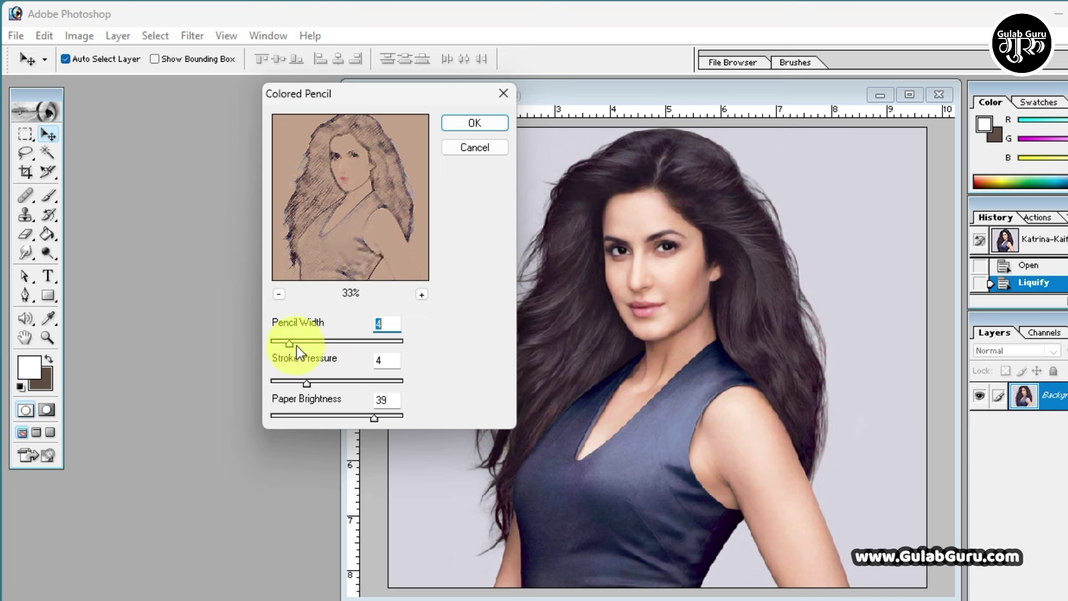
# Raise stroke width to 9 and pressure to 5, apply Colored Pencil, then undo it
pyautogui.moveTo(289, 341); pyautogui.dragTo(315, 341)
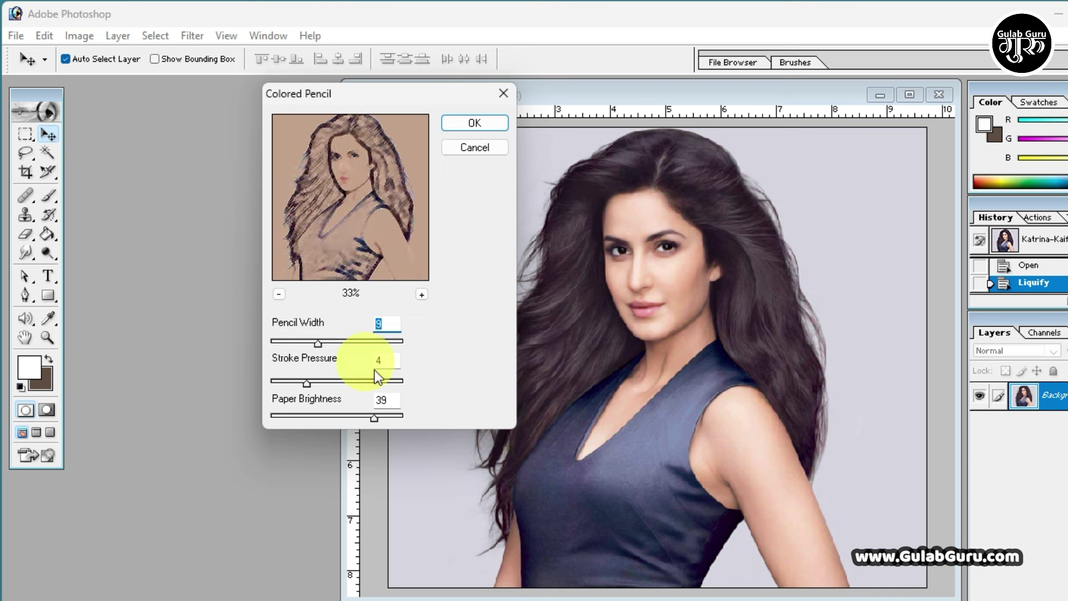
pyautogui.click(318, 380)
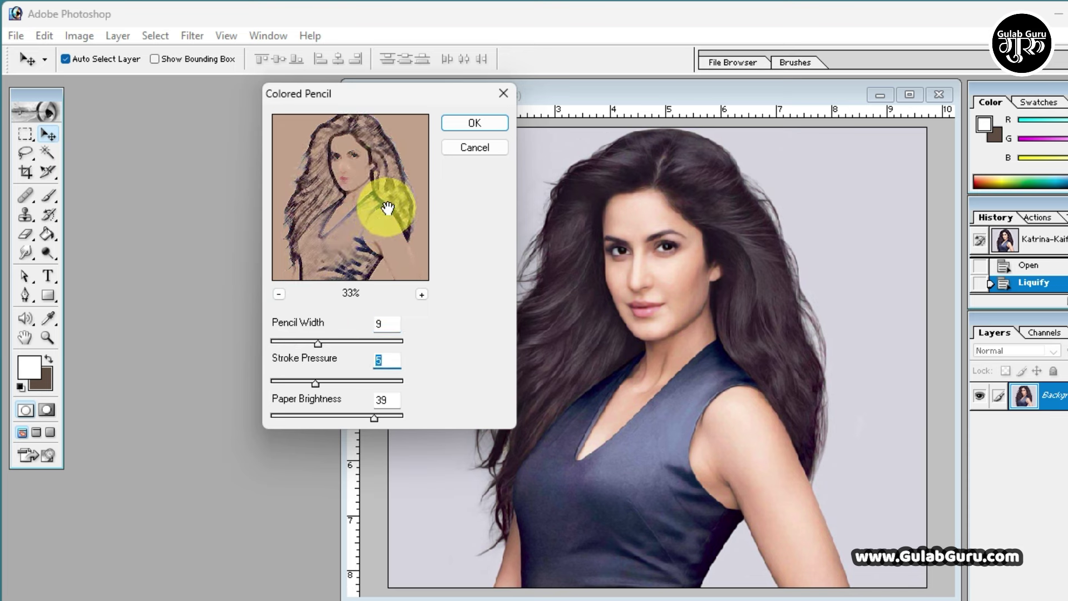
pyautogui.moveTo(388, 208)
pyautogui.mouseDown()
pyautogui.moveTo(328, 158)
pyautogui.moveTo(362, 226)
pyautogui.mouseUp()
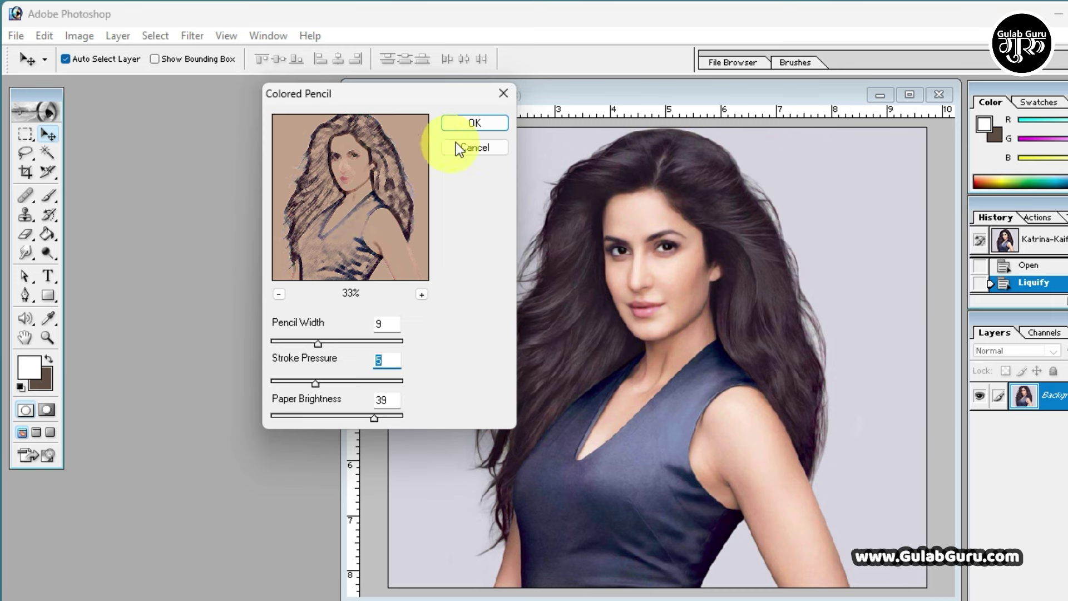
pyautogui.click(471, 121)
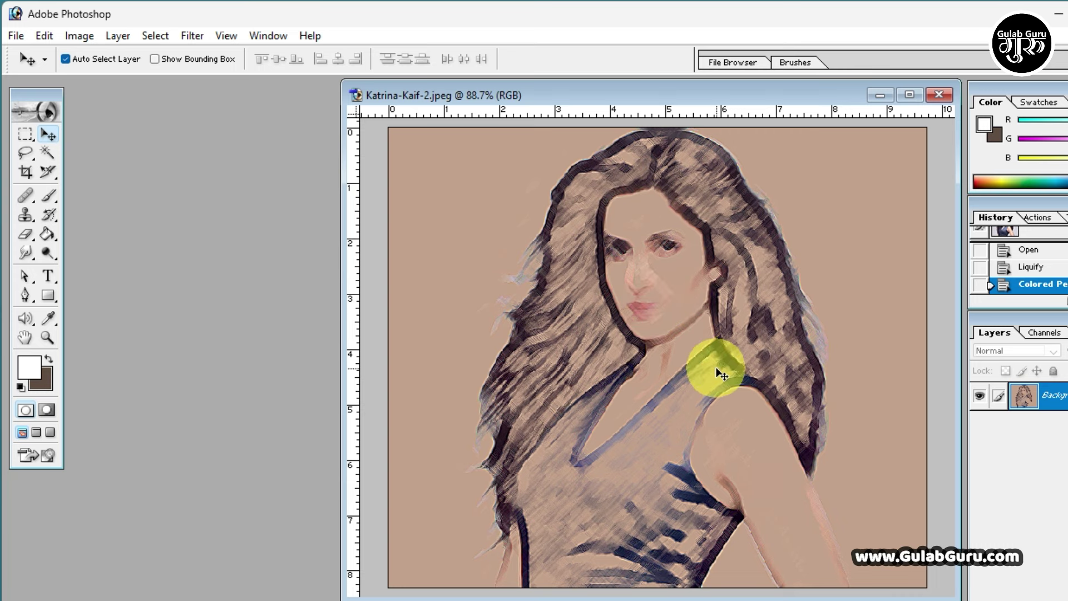
pyautogui.hotkey('ctrl', 'z')
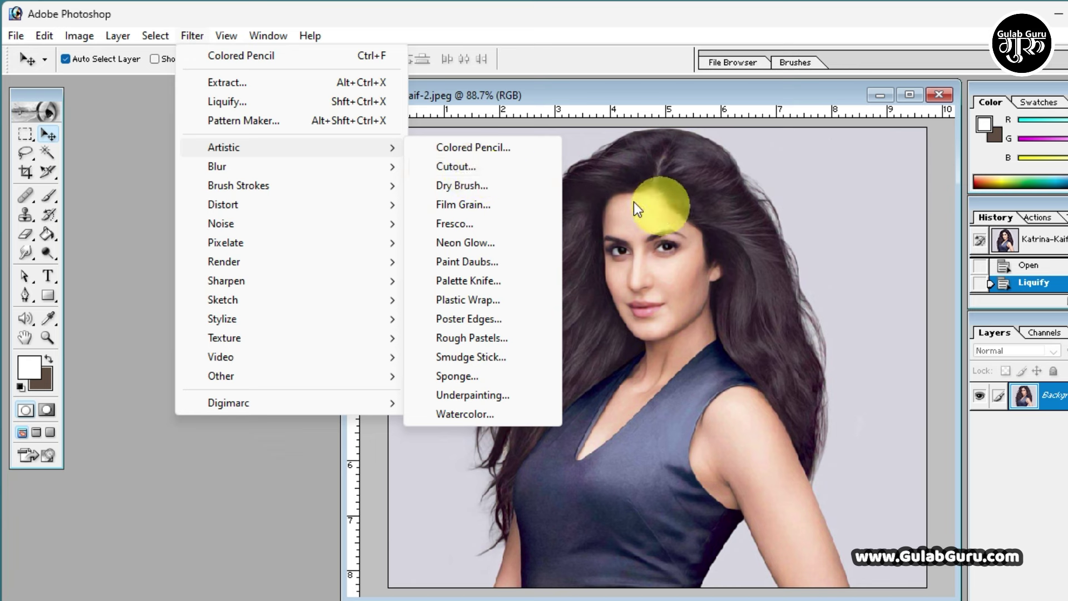
# Apply the Cutout filter with 8 levels, previewing the whole figure
pyautogui.click(459, 166)
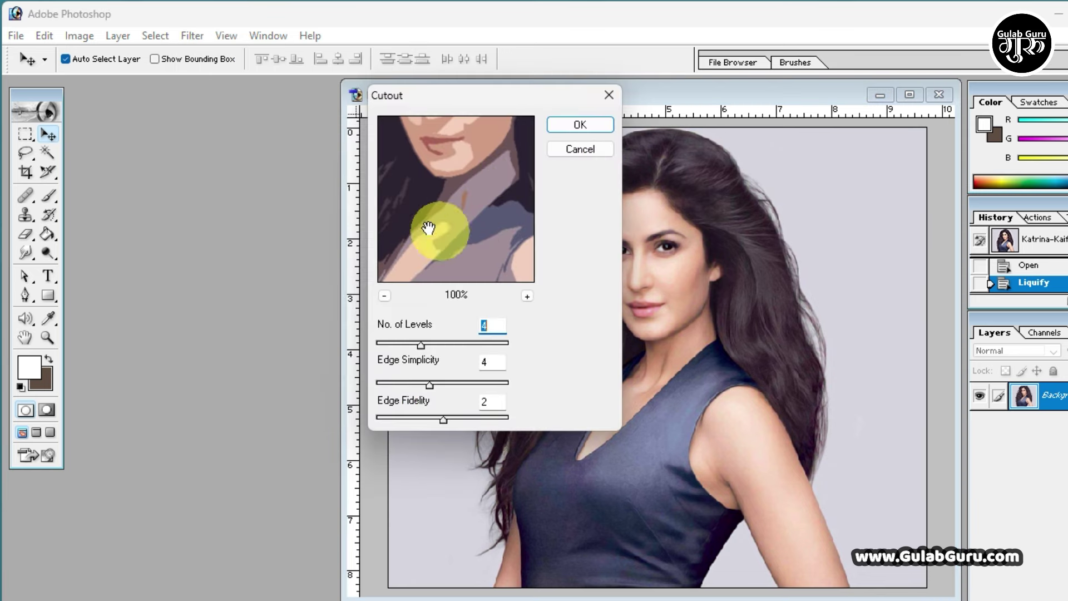
pyautogui.click(384, 296)
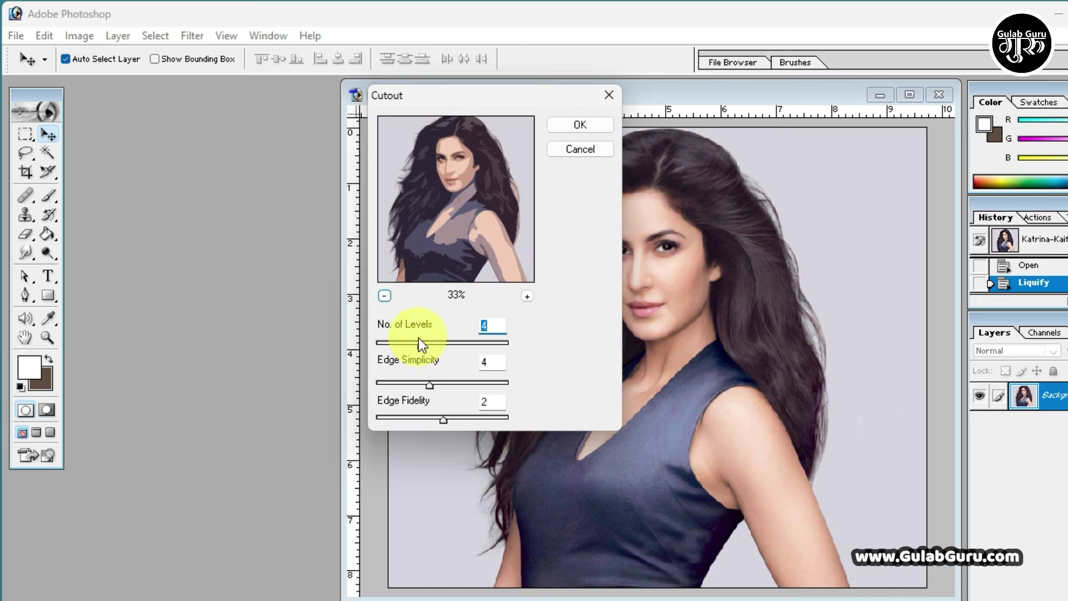
pyautogui.moveTo(419, 341); pyautogui.dragTo(507, 349)
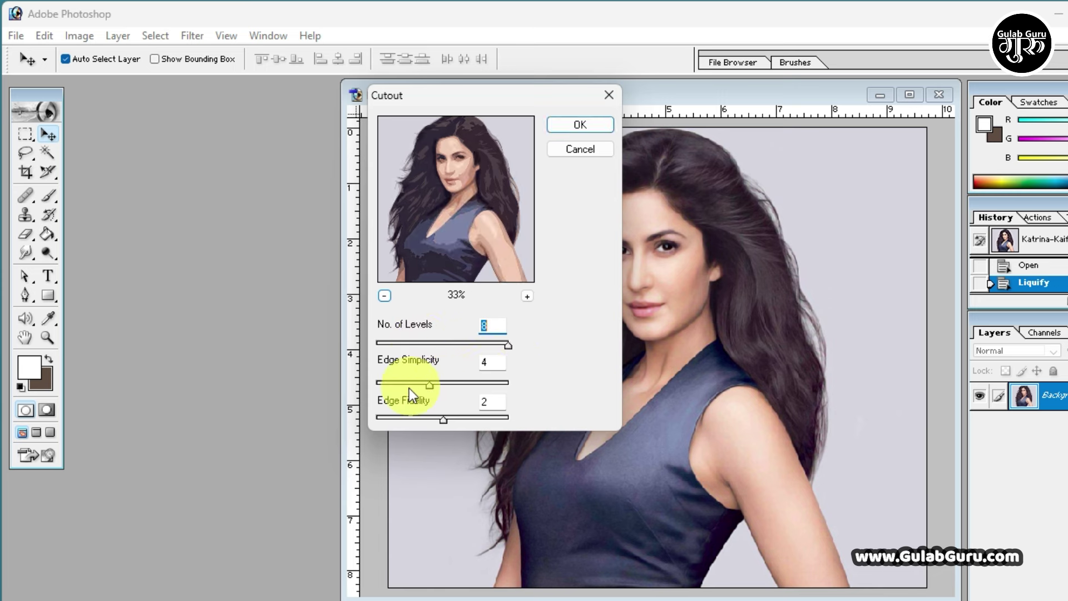
pyautogui.moveTo(429, 384)
pyautogui.mouseDown()
pyautogui.moveTo(401, 385)
pyautogui.moveTo(508, 384)
pyautogui.moveTo(428, 386)
pyautogui.mouseUp()
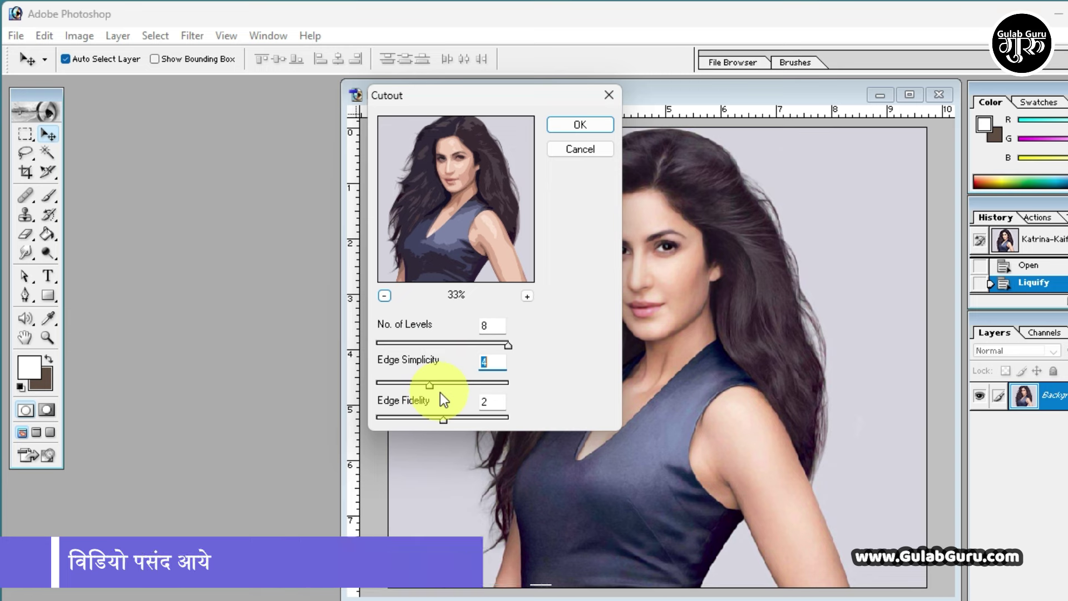
pyautogui.click(581, 125)
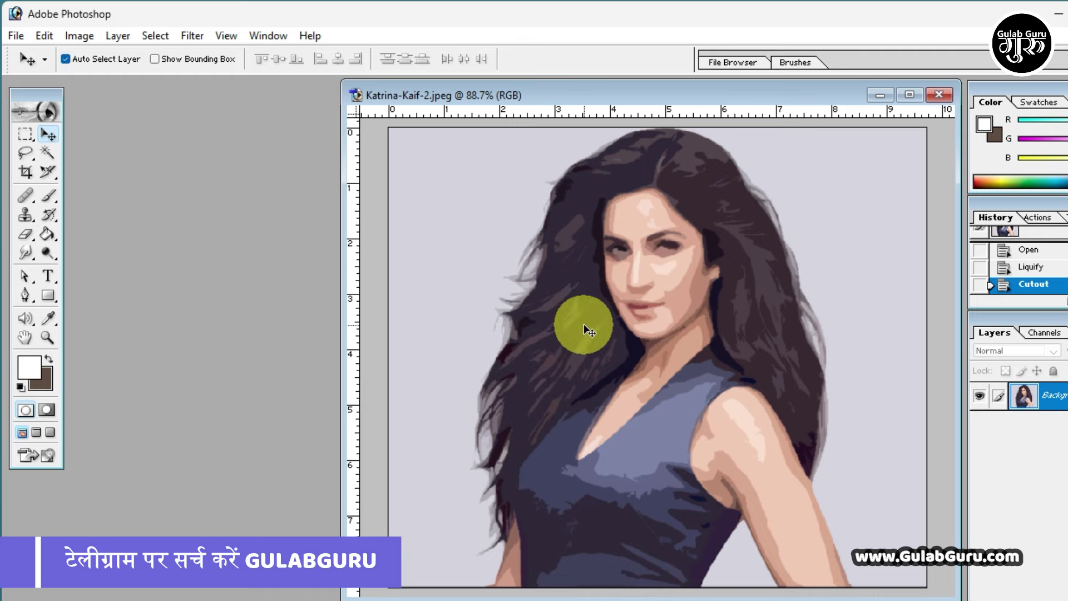
pyautogui.click(192, 35)
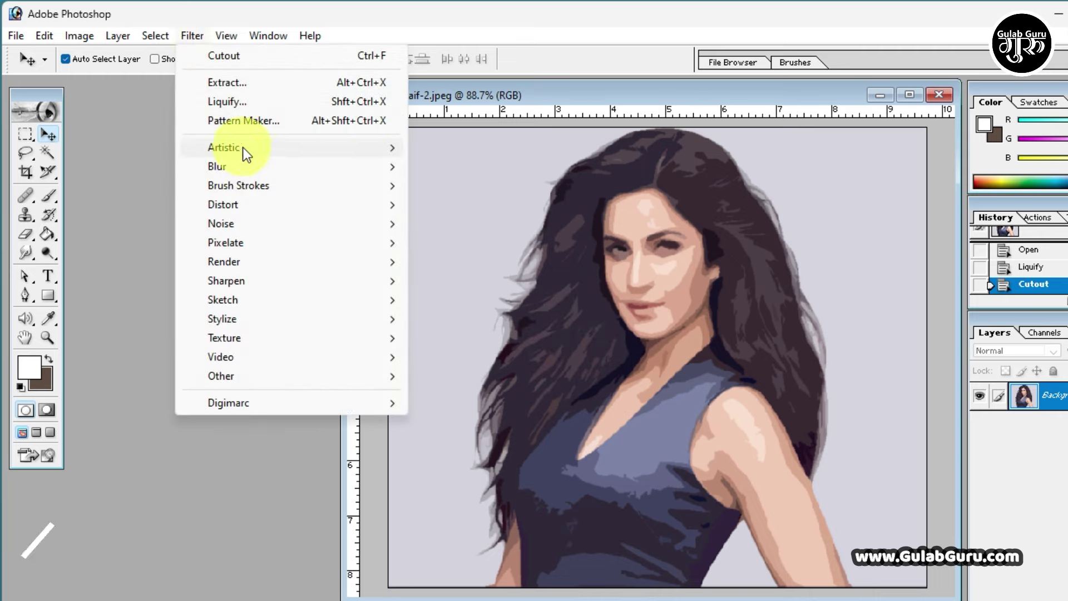
pyautogui.click(466, 165)
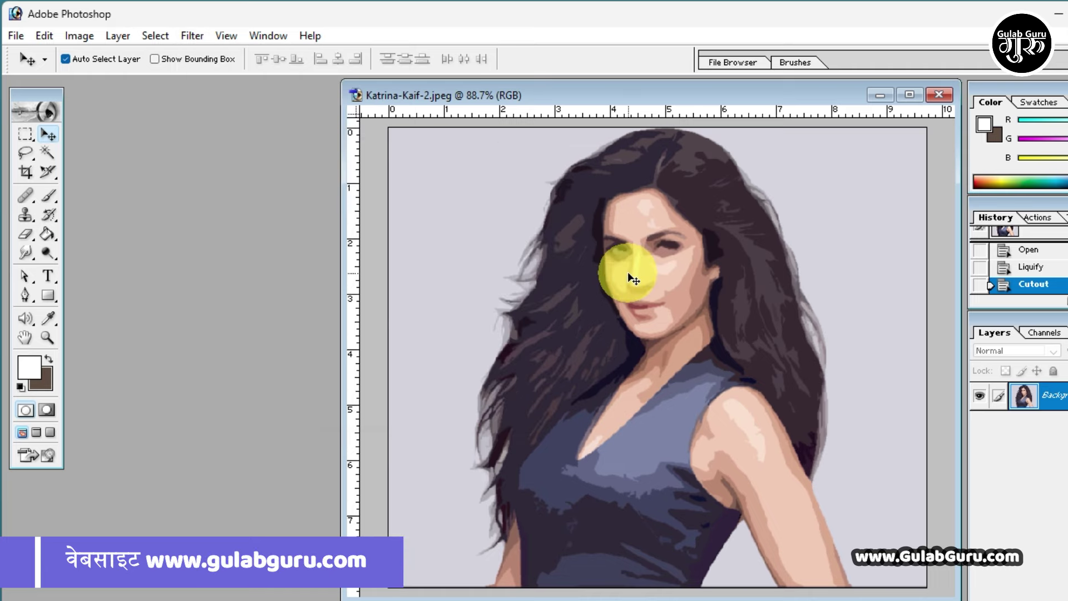
# Undo Cutout, then apply Dry Brush at brush size 6 and undo it
pyautogui.hotkey('ctrl', 'z')
pyautogui.click(192, 35)
pyautogui.moveTo(223, 146)
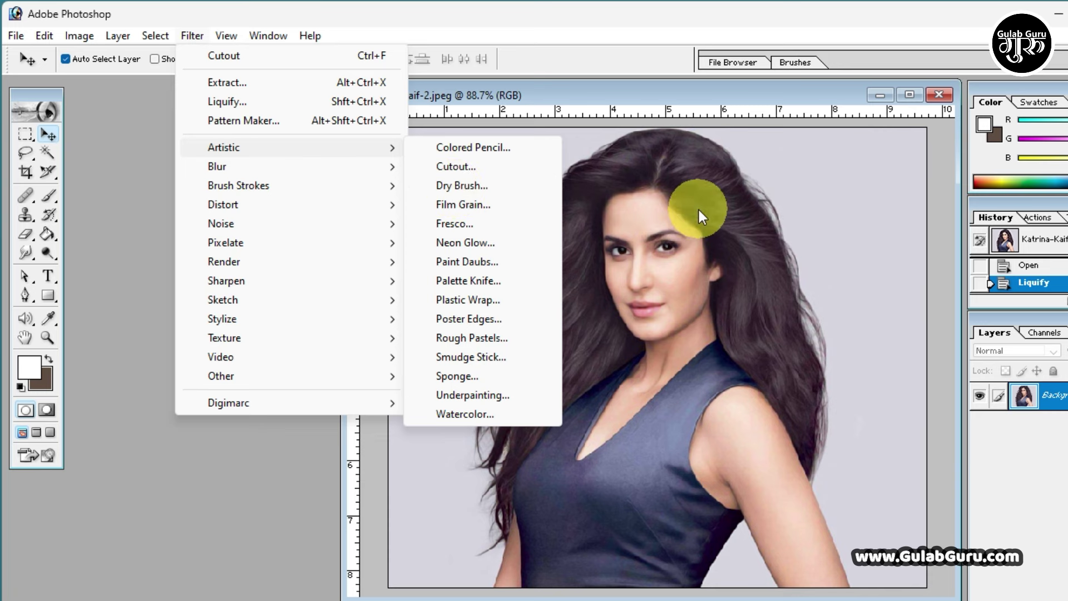
pyautogui.click(475, 188)
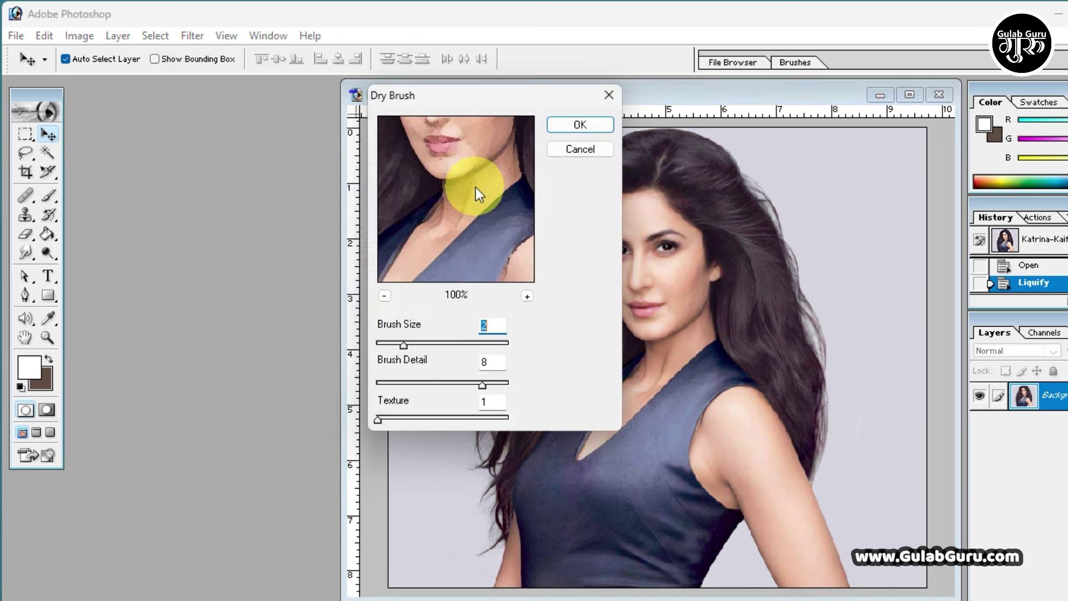
pyautogui.click(385, 295)
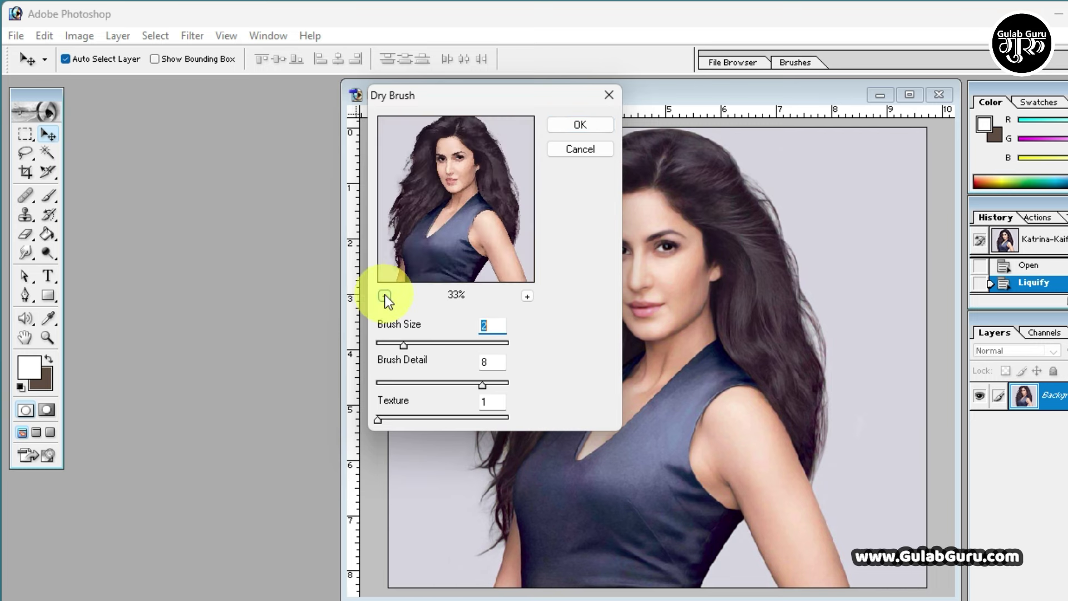
pyautogui.moveTo(402, 345); pyautogui.dragTo(460, 359)
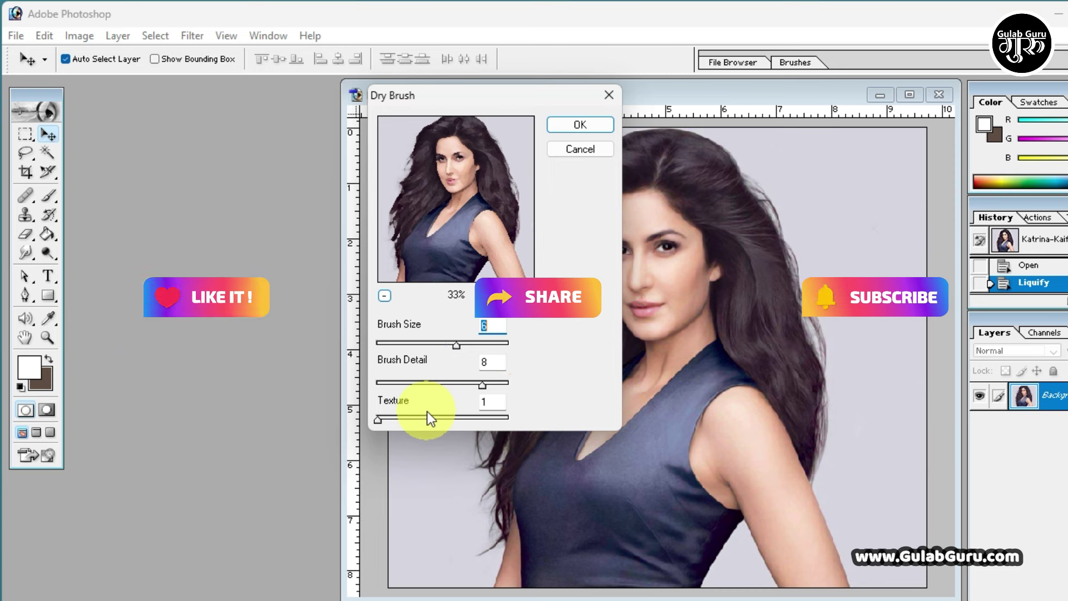
pyautogui.click(579, 125)
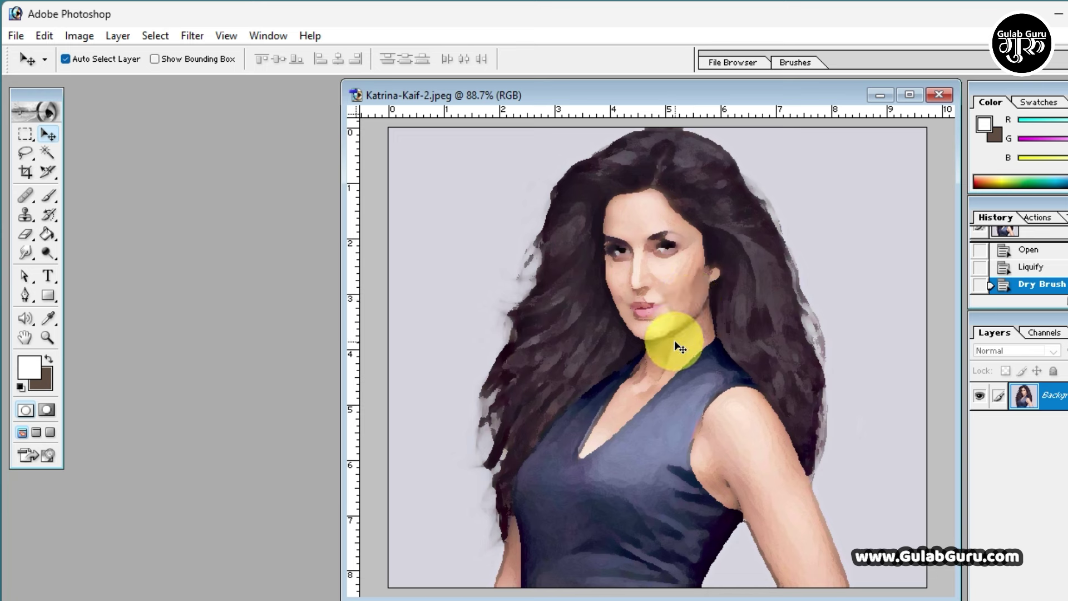
pyautogui.hotkey('ctrl', 'z')
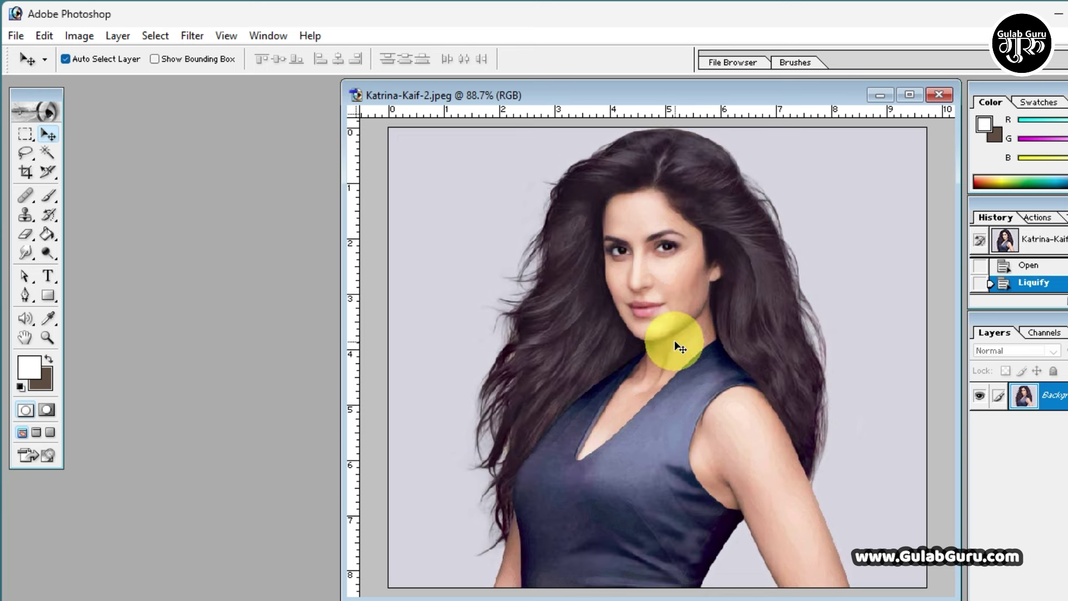
# Apply Film Grain to the portrait with the whole figure previewed, then undo it
pyautogui.click(192, 35)
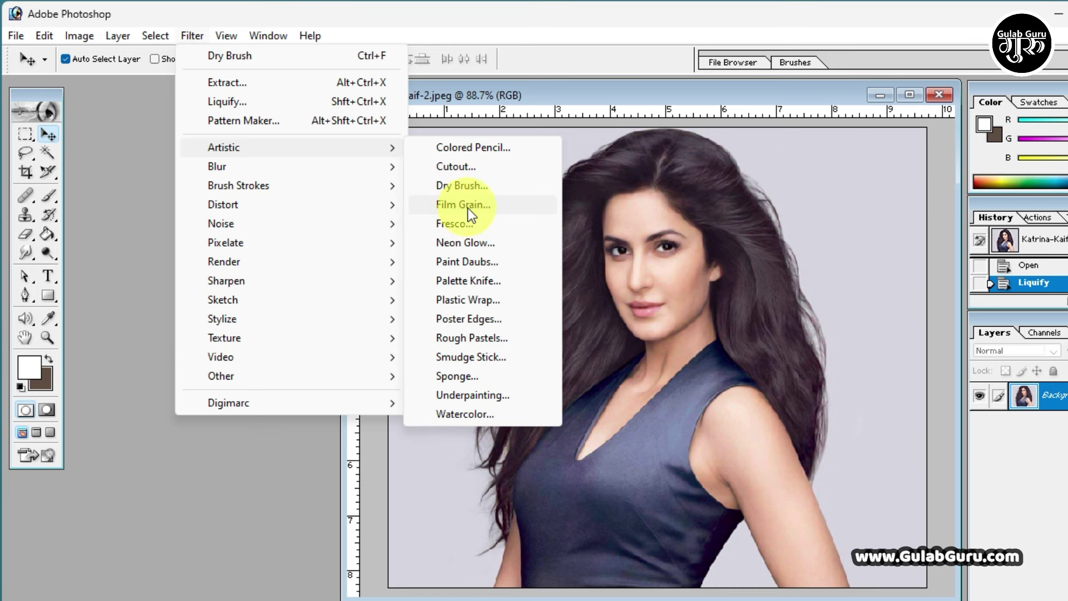
pyautogui.click(468, 205)
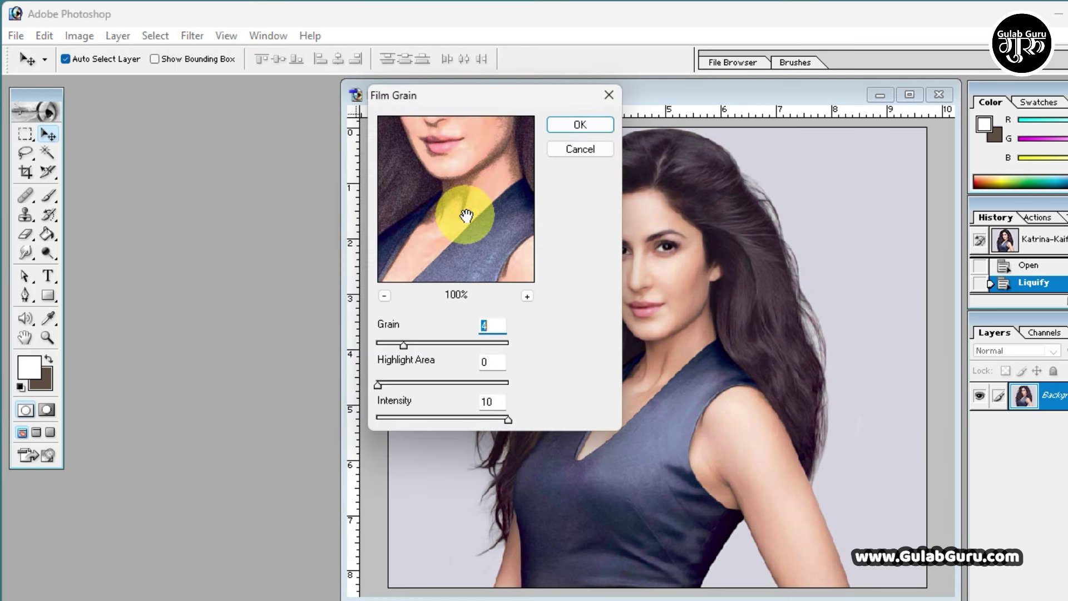
pyautogui.click(384, 296)
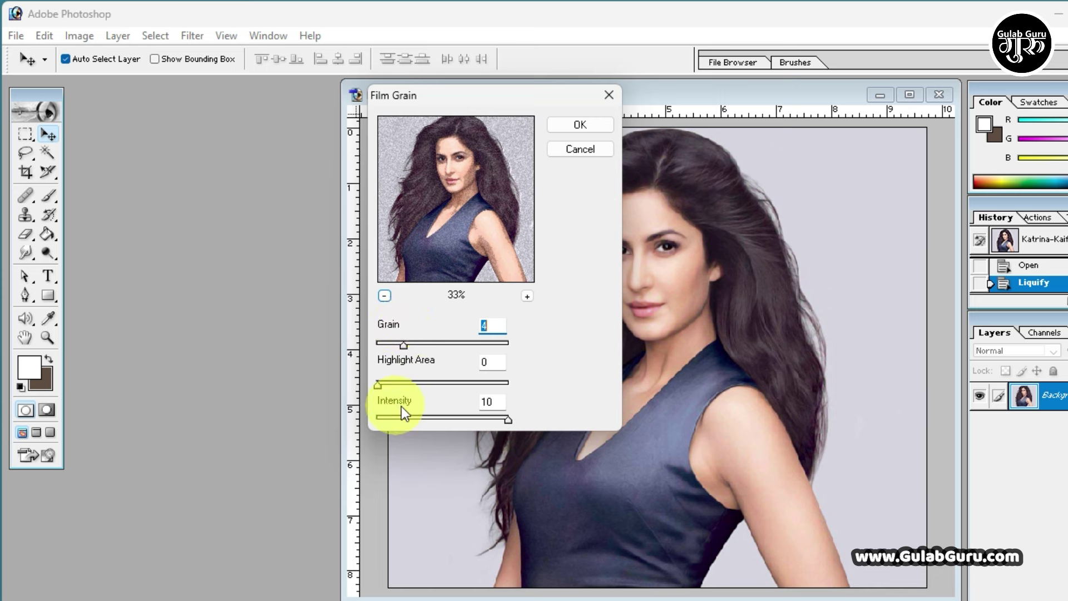
pyautogui.click(576, 126)
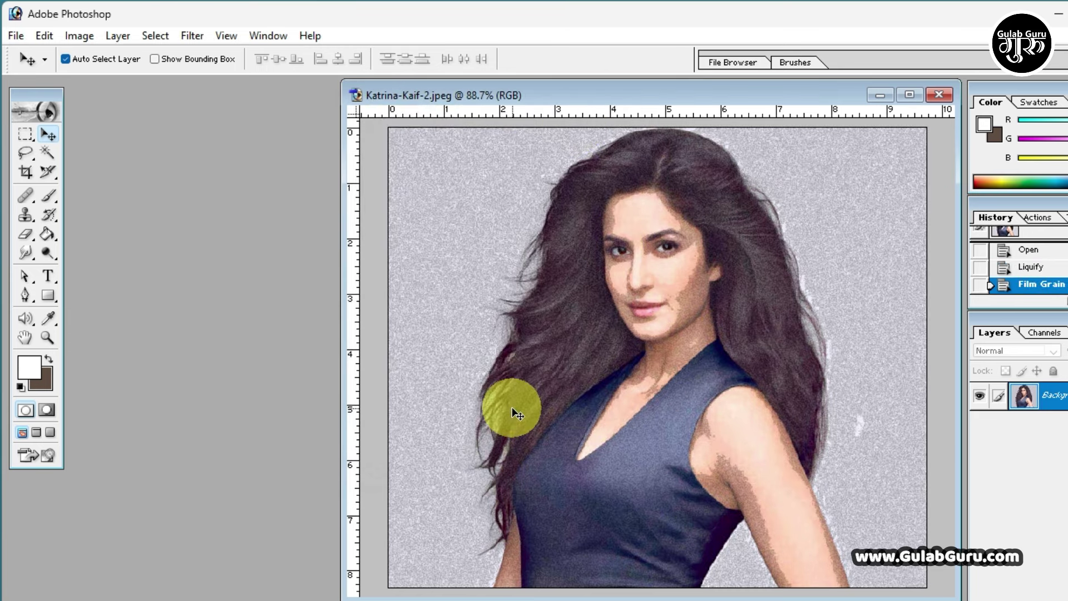
pyautogui.hotkey('ctrl', 'z')
# Apply the Fresco filter with the whole figure previewed, then undo it
pyautogui.click(192, 35)
pyautogui.moveTo(224, 146)
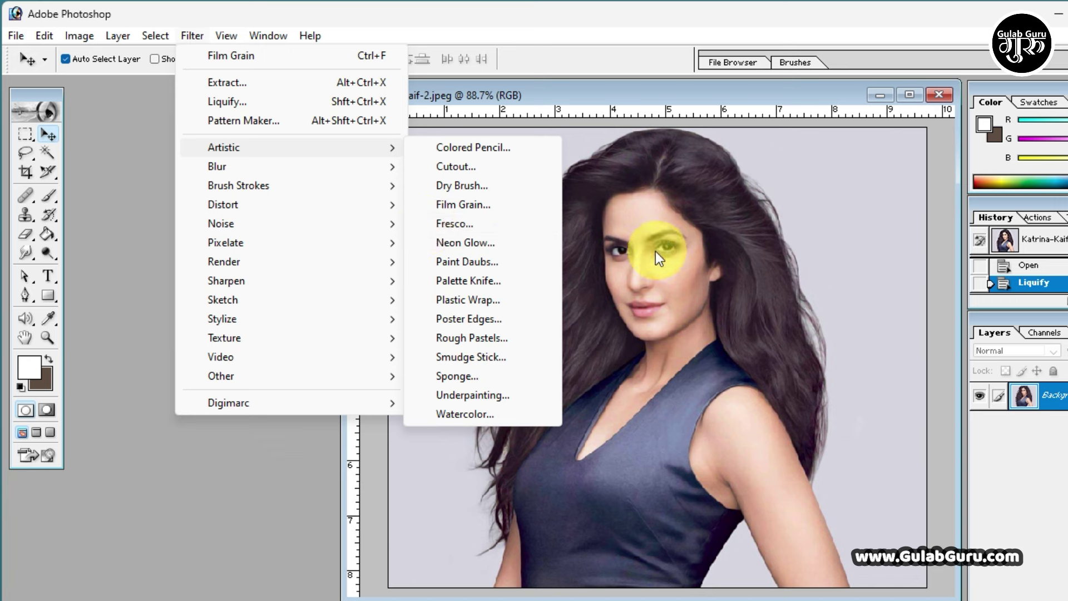
pyautogui.click(456, 222)
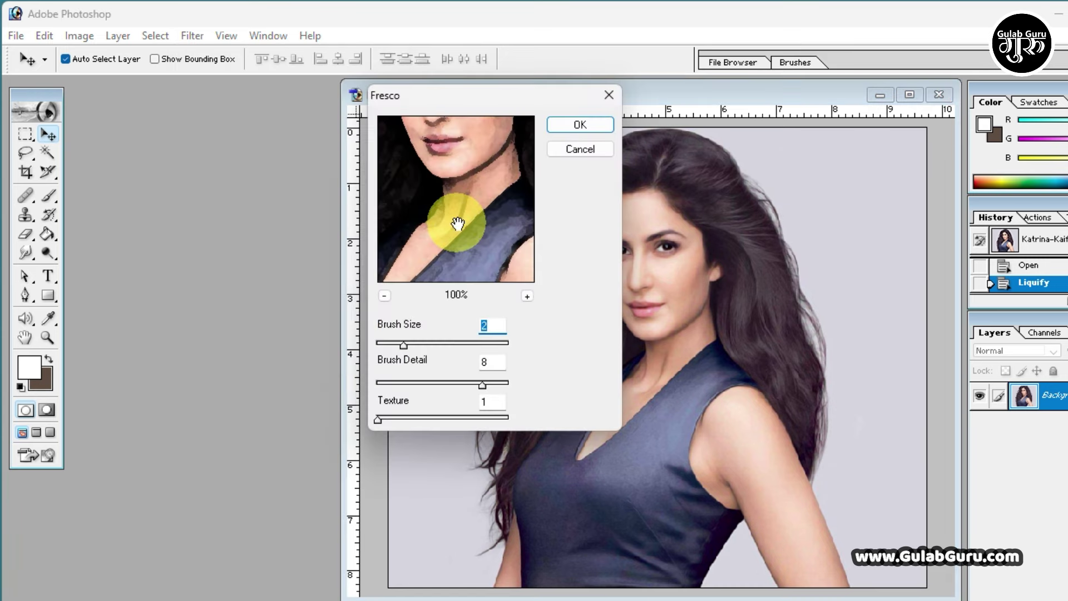
pyautogui.click(384, 296)
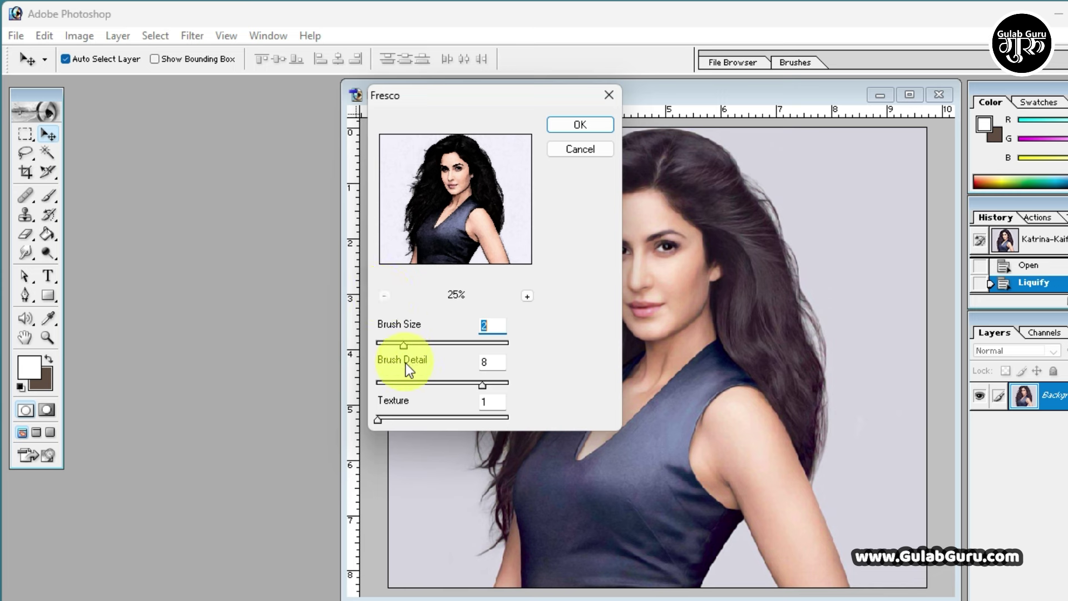
pyautogui.click(566, 124)
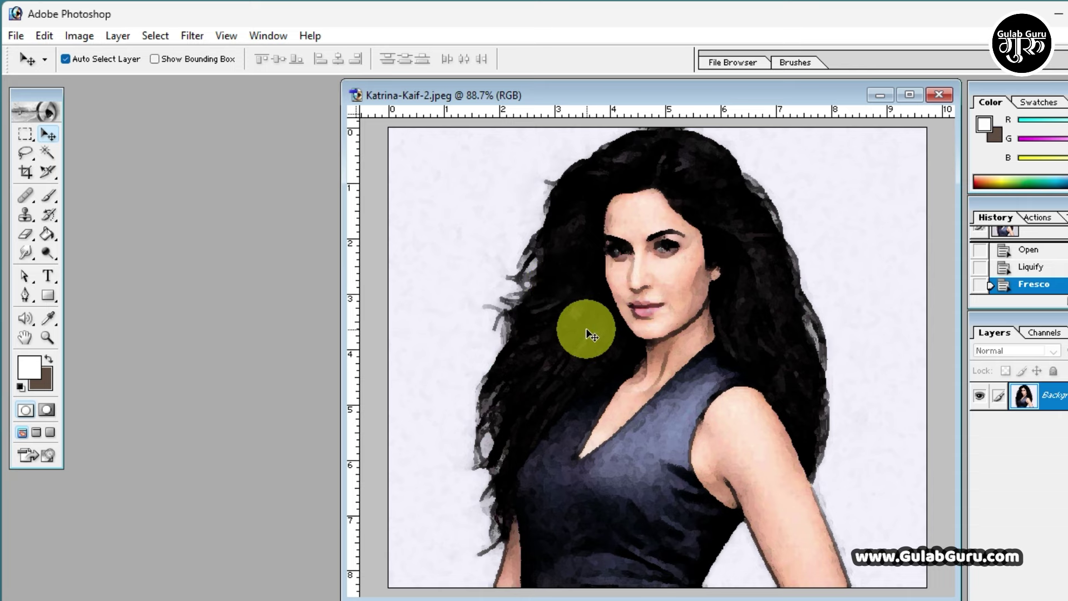
pyautogui.hotkey('ctrl', 'z')
pyautogui.click(192, 35)
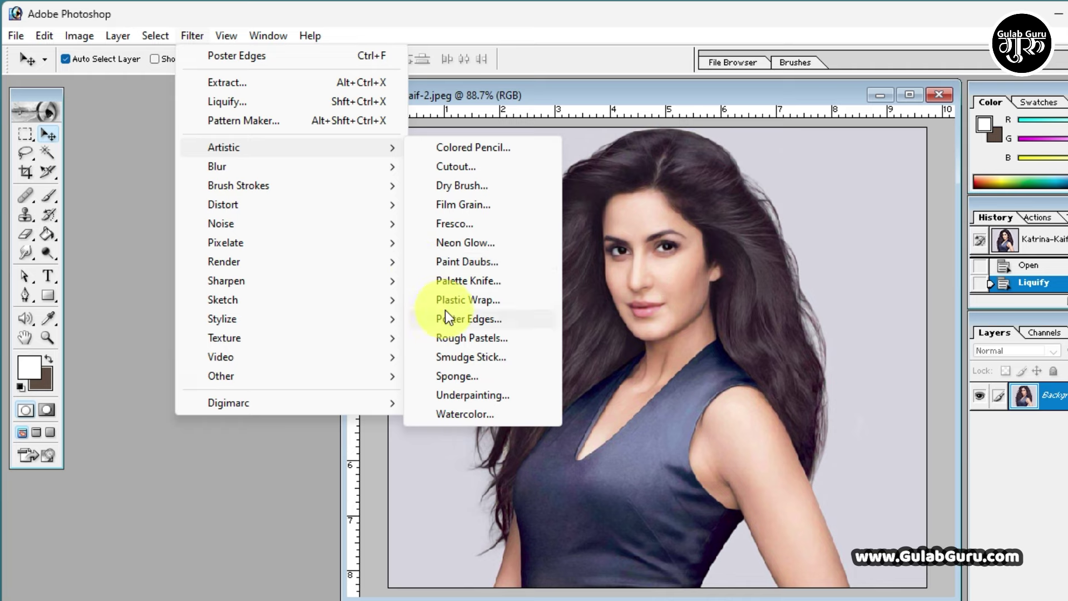
# Apply Plastic Wrap with the upper body previewed, then undo it
pyautogui.click(474, 301)
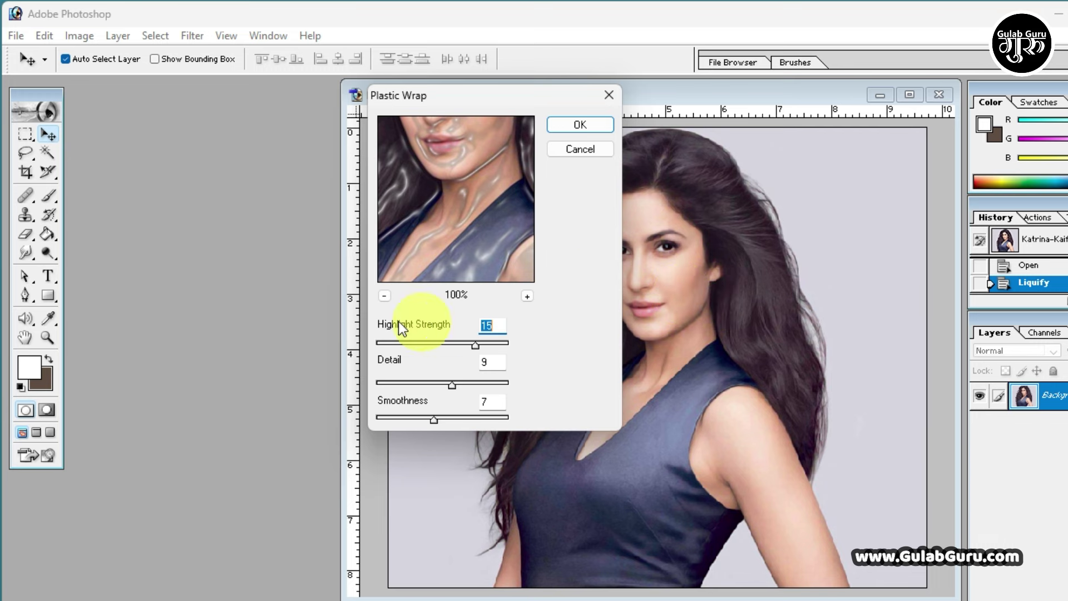
pyautogui.click(384, 296)
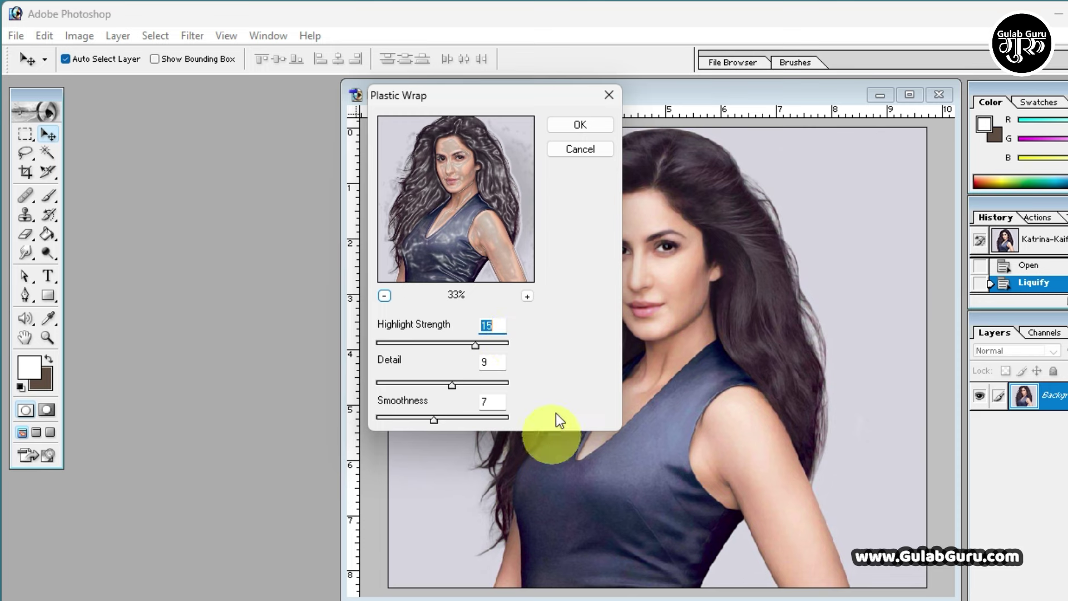
pyautogui.click(581, 125)
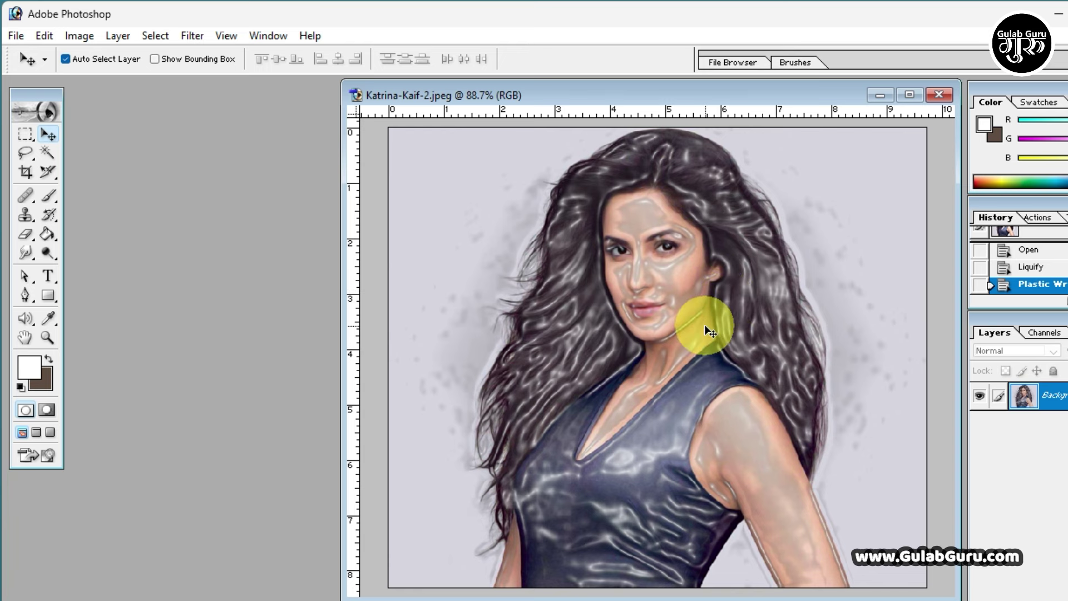
pyautogui.hotkey('ctrl', 'z')
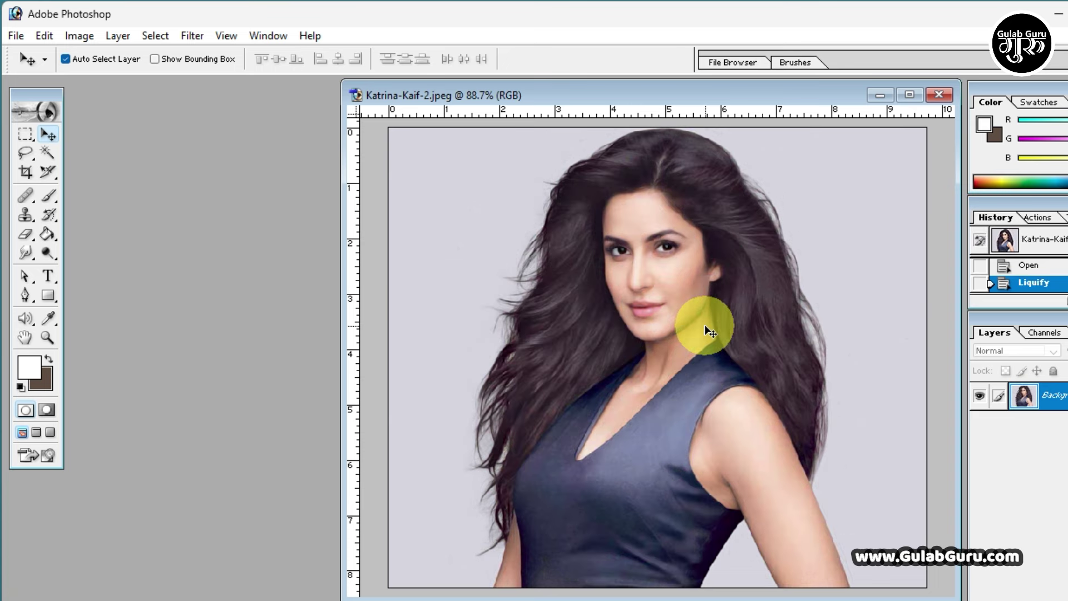
# Apply Underpainting with brush size 5 and texture coverage 11, then undo it
pyautogui.click(192, 35)
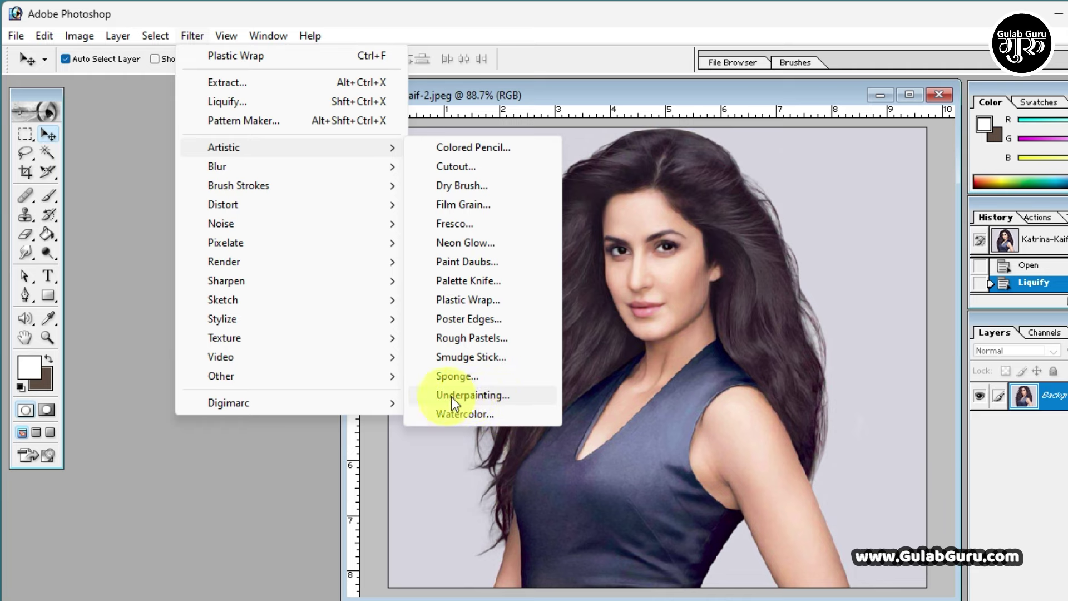
pyautogui.click(471, 396)
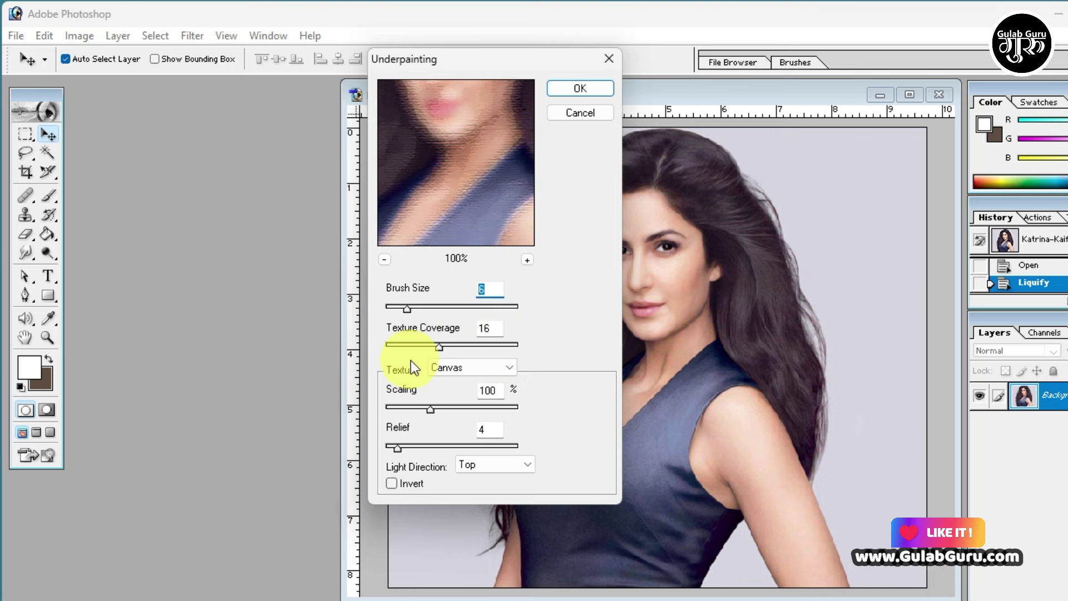
pyautogui.moveTo(410, 308)
pyautogui.mouseDown()
pyautogui.moveTo(482, 311)
pyautogui.moveTo(395, 313)
pyautogui.mouseUp()
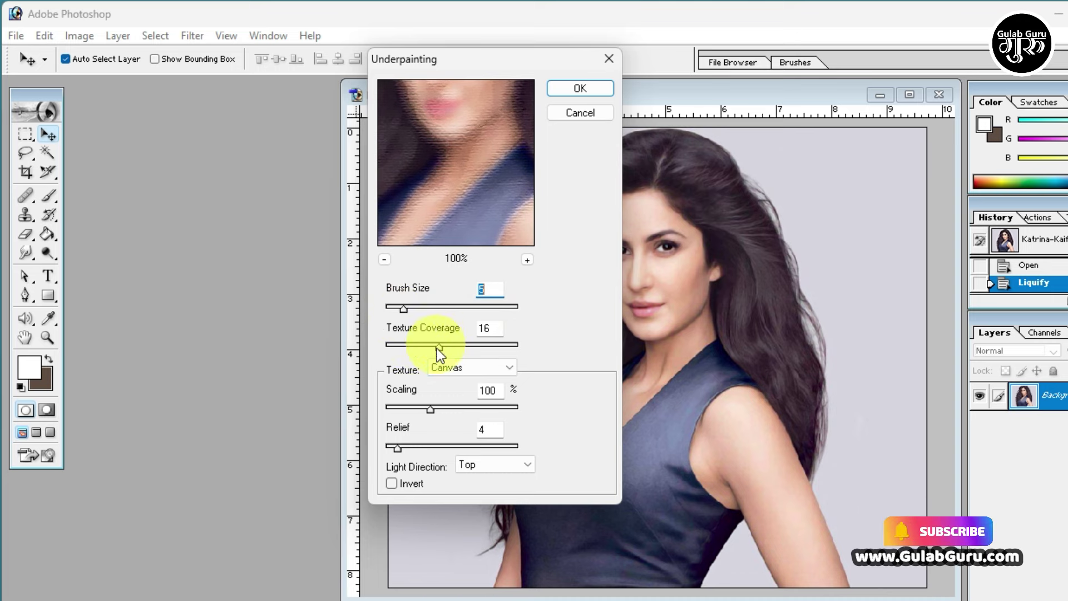
pyautogui.moveTo(438, 346)
pyautogui.mouseDown()
pyautogui.moveTo(474, 351)
pyautogui.moveTo(423, 348)
pyautogui.mouseUp()
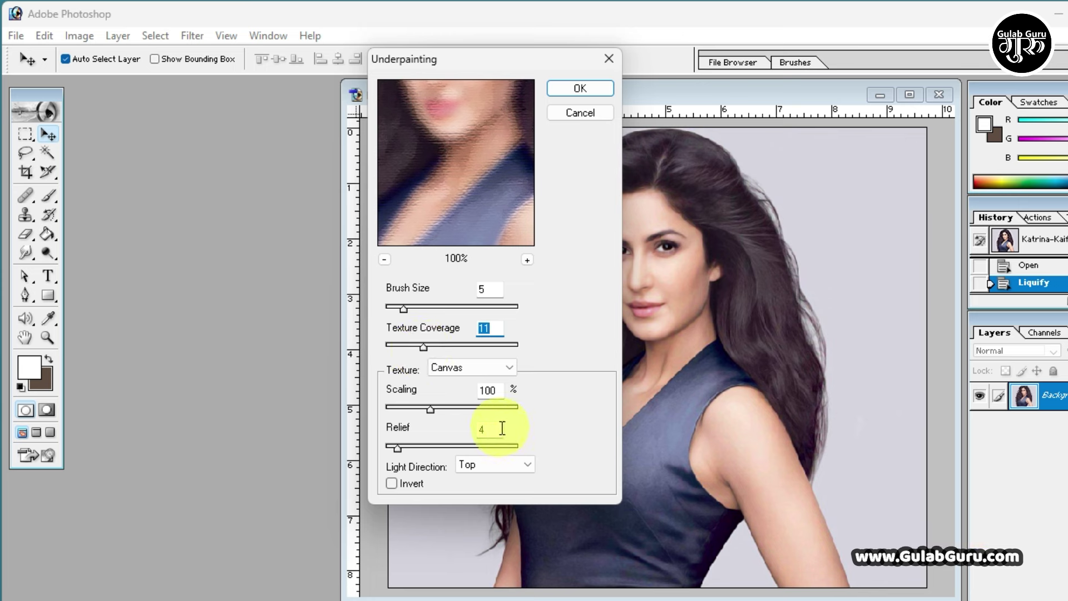
pyautogui.click(581, 90)
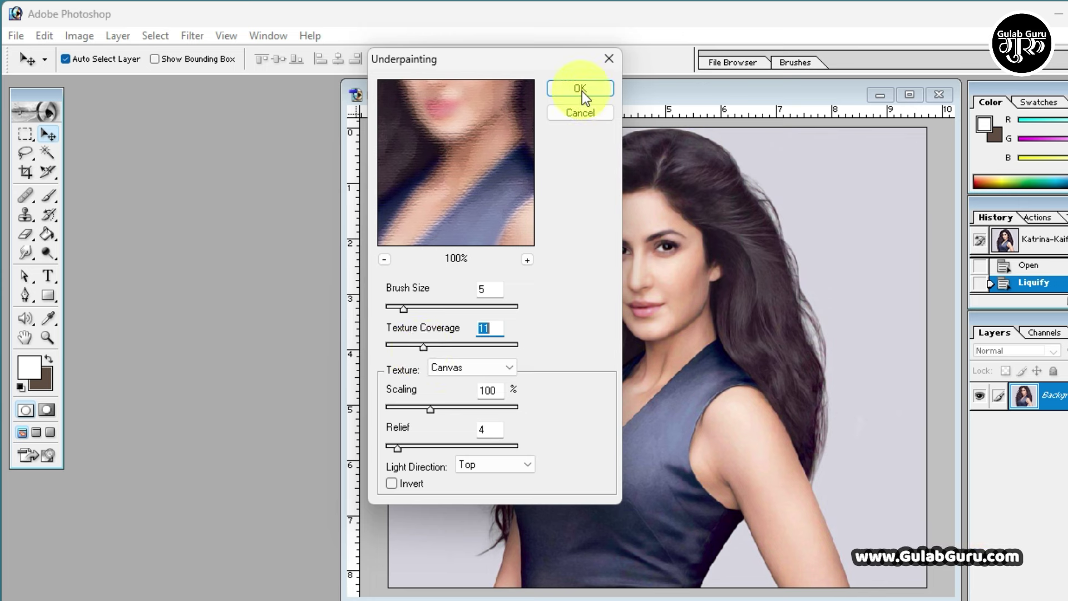
pyautogui.click(581, 91)
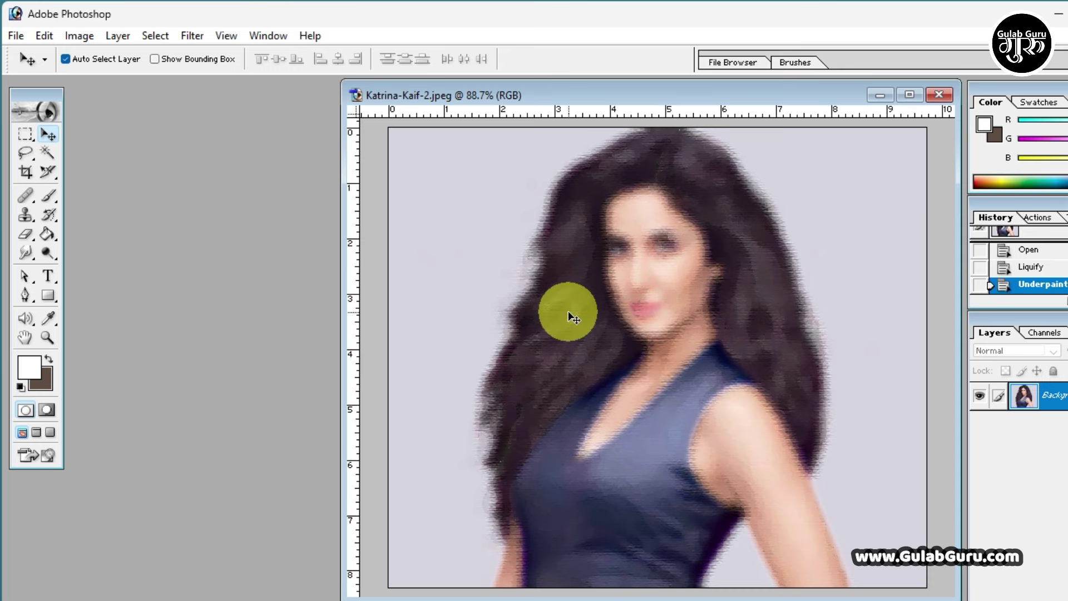
pyautogui.hotkey('ctrl', 'z')
# Apply the Watercolor filter with the whole figure previewed, then undo it
pyautogui.click(192, 35)
pyautogui.moveTo(224, 147)
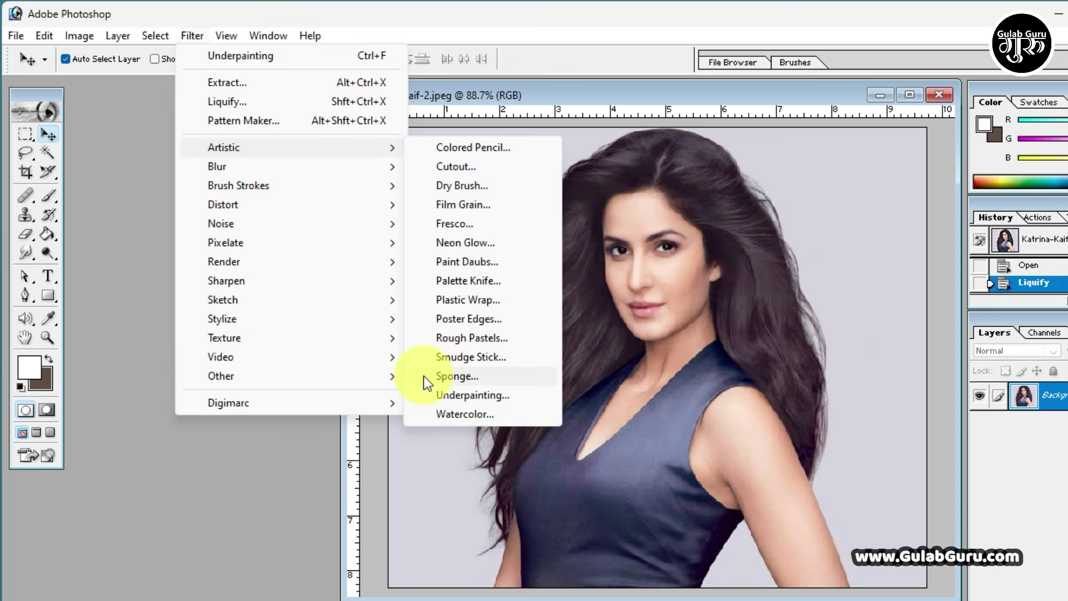
pyautogui.click(460, 414)
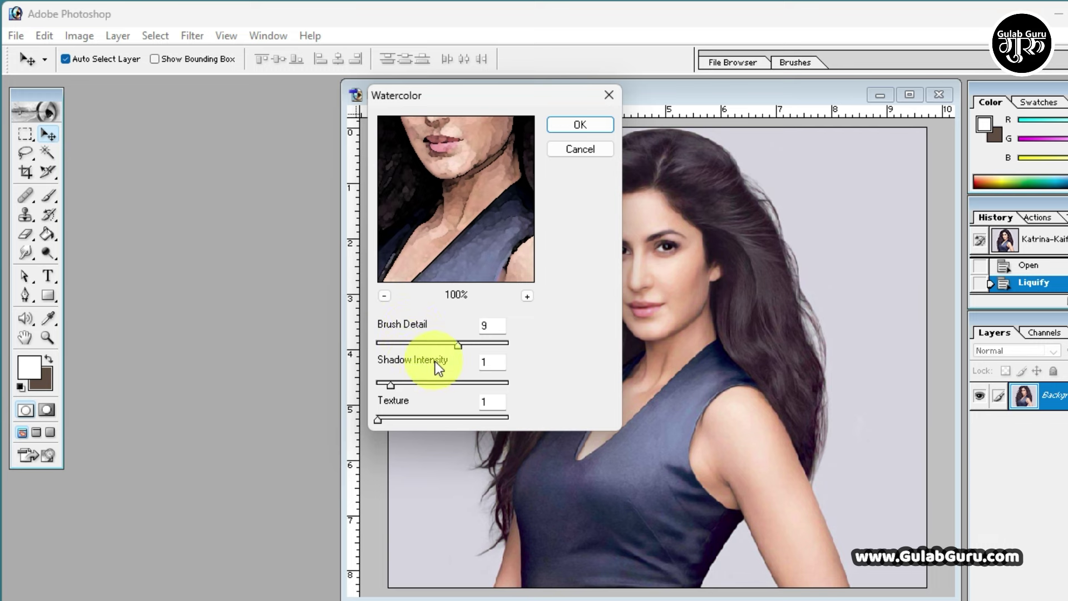
pyautogui.click(384, 295)
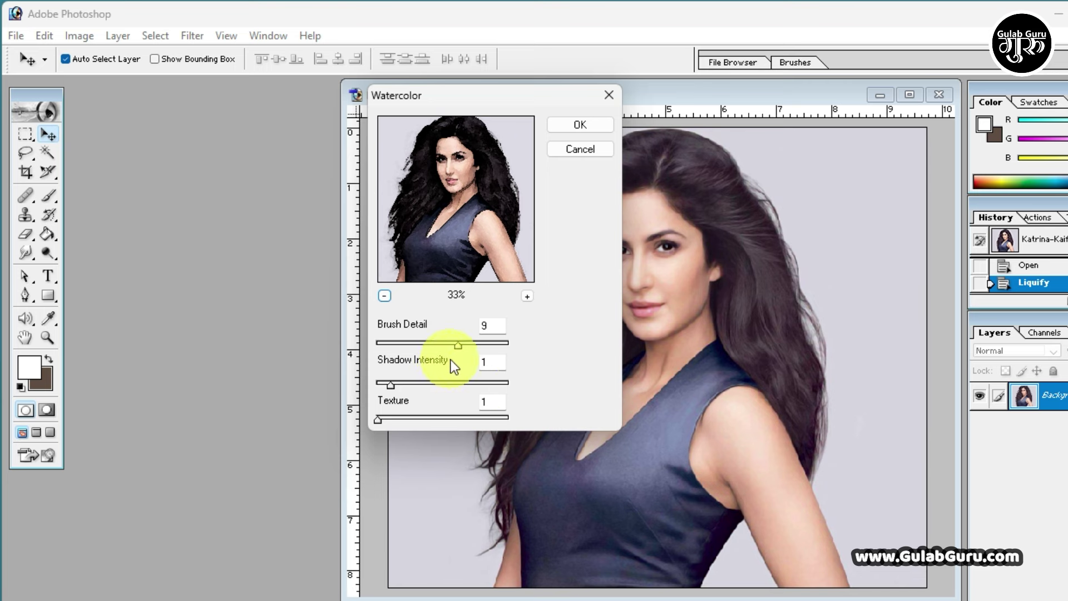
pyautogui.click(586, 126)
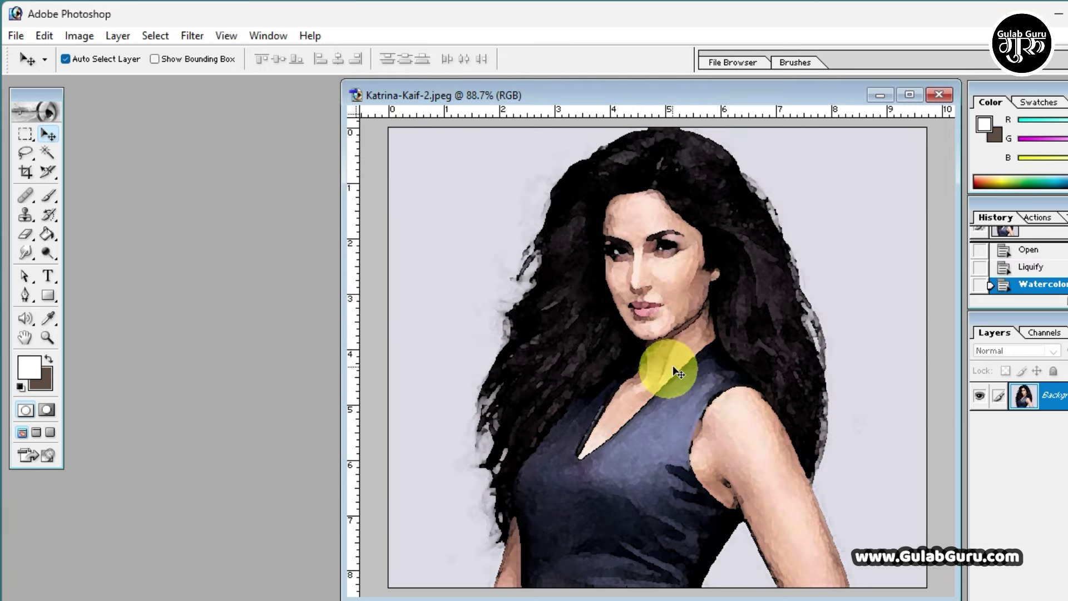
pyautogui.hotkey('ctrl', 'z')
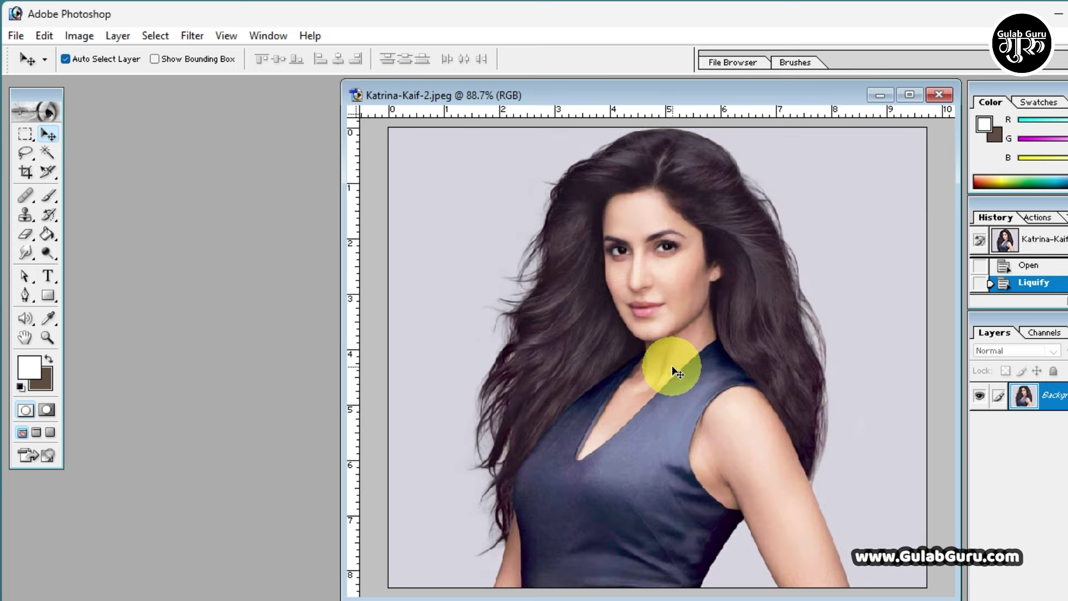
pyautogui.click(192, 35)
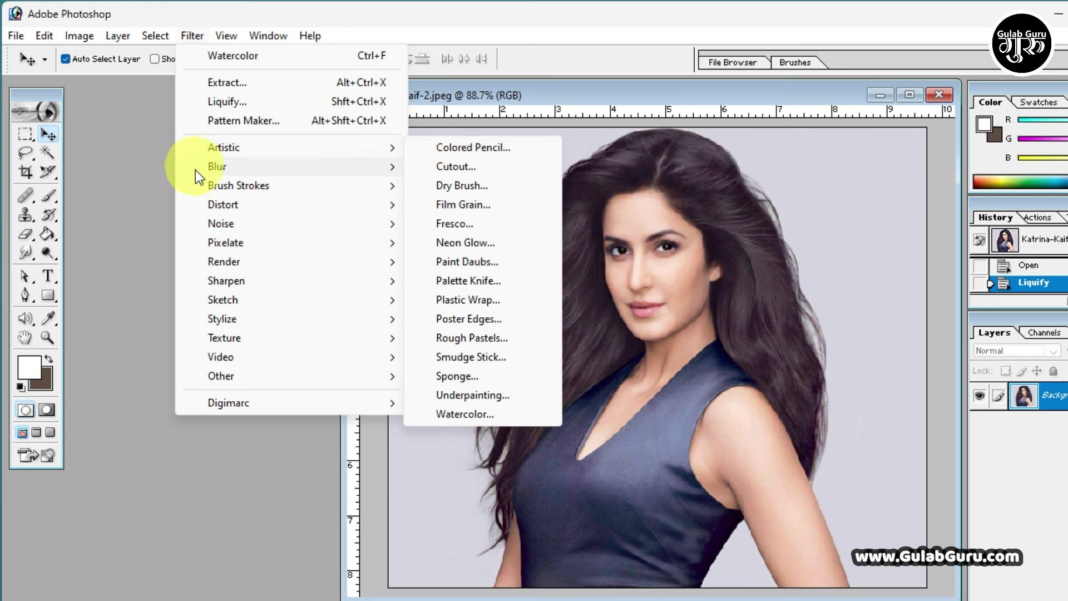
pyautogui.moveTo(225, 242)
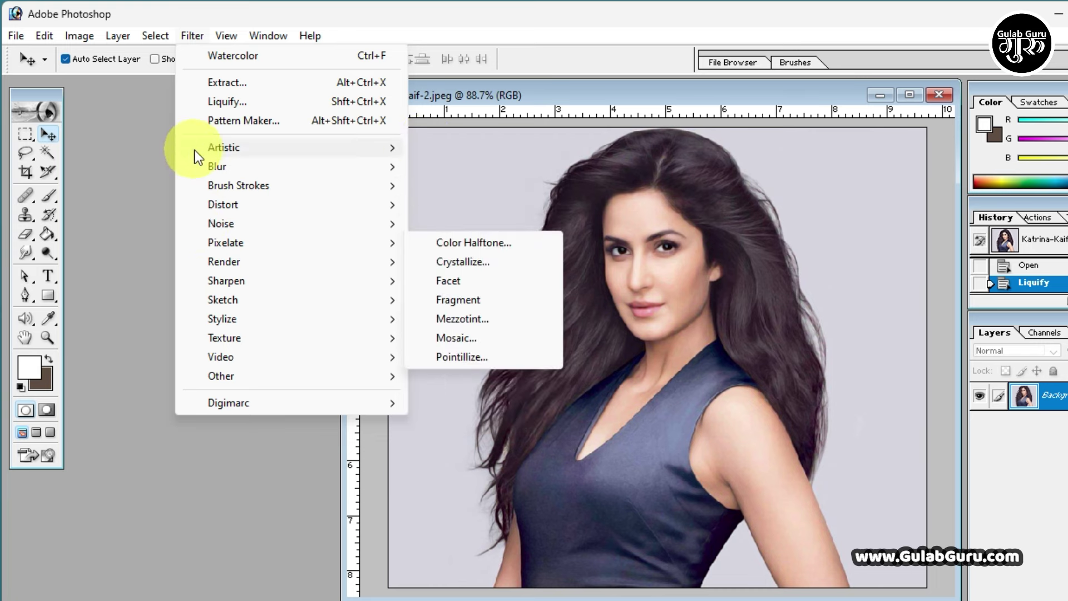
pyautogui.moveTo(224, 148)
pyautogui.click(897, 293)
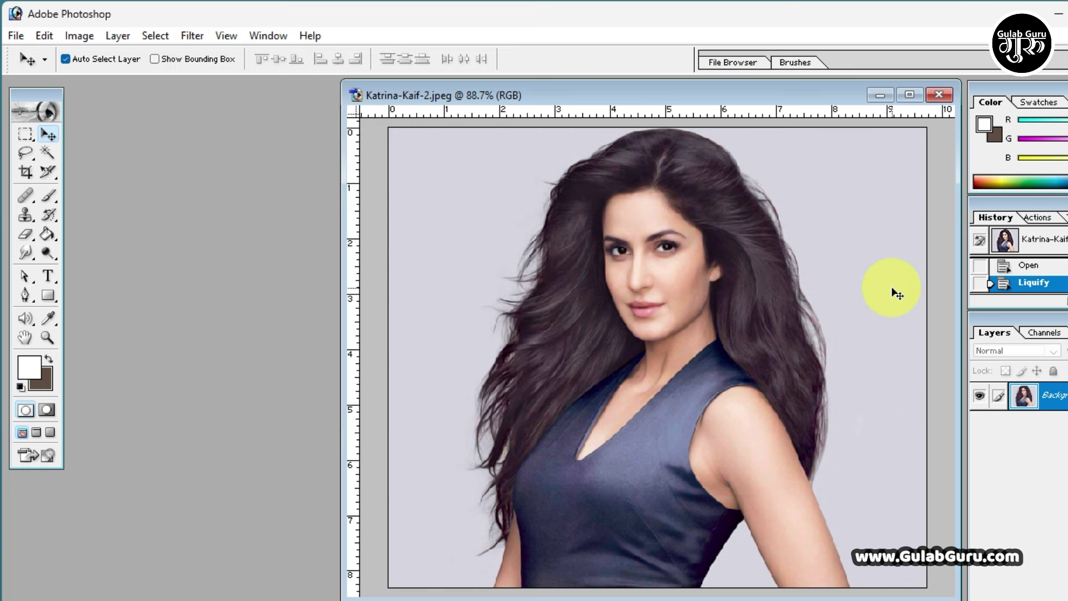